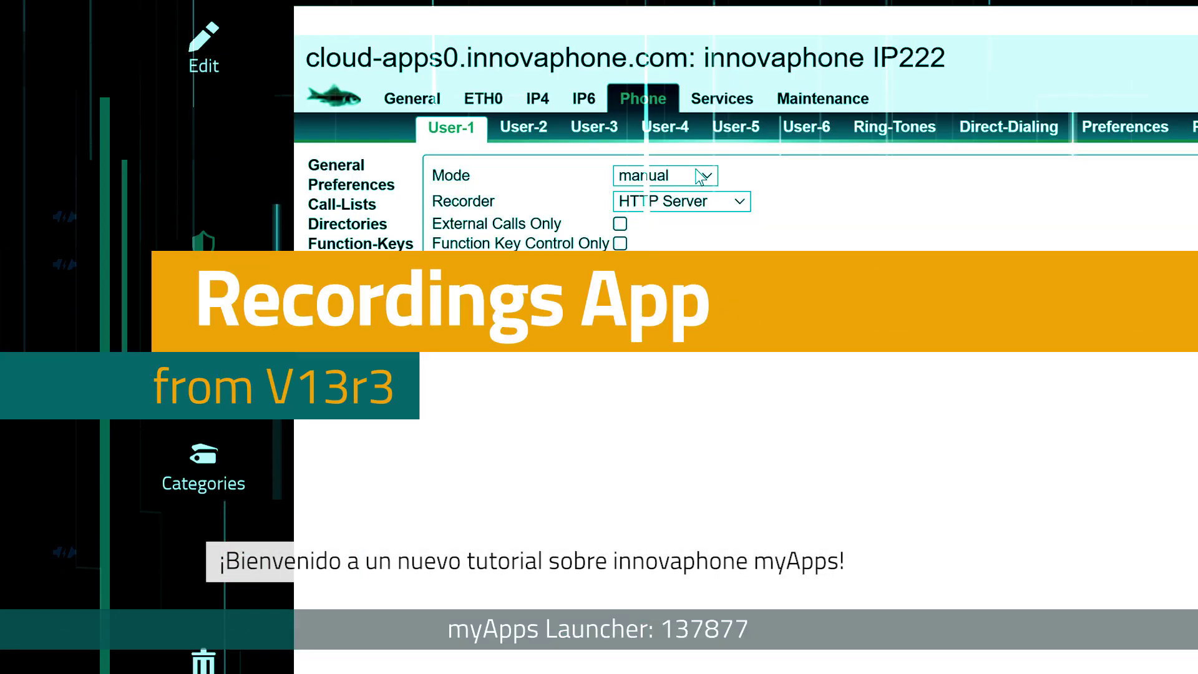
left_click(702, 175)
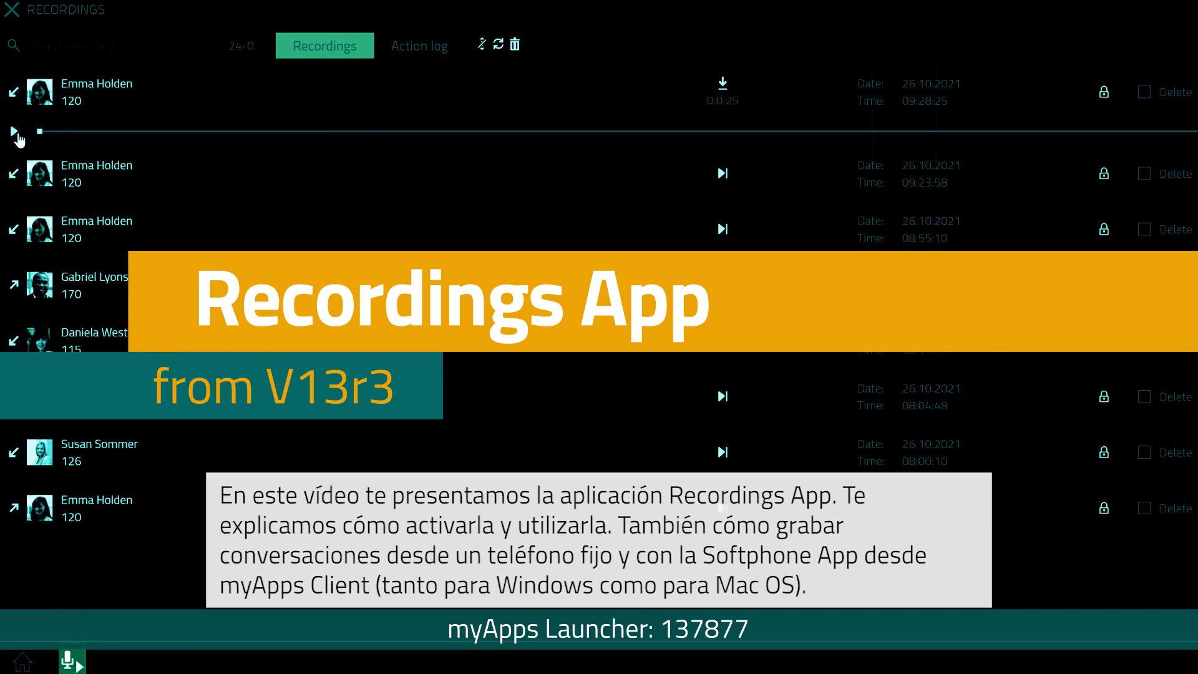
left_click(14, 131)
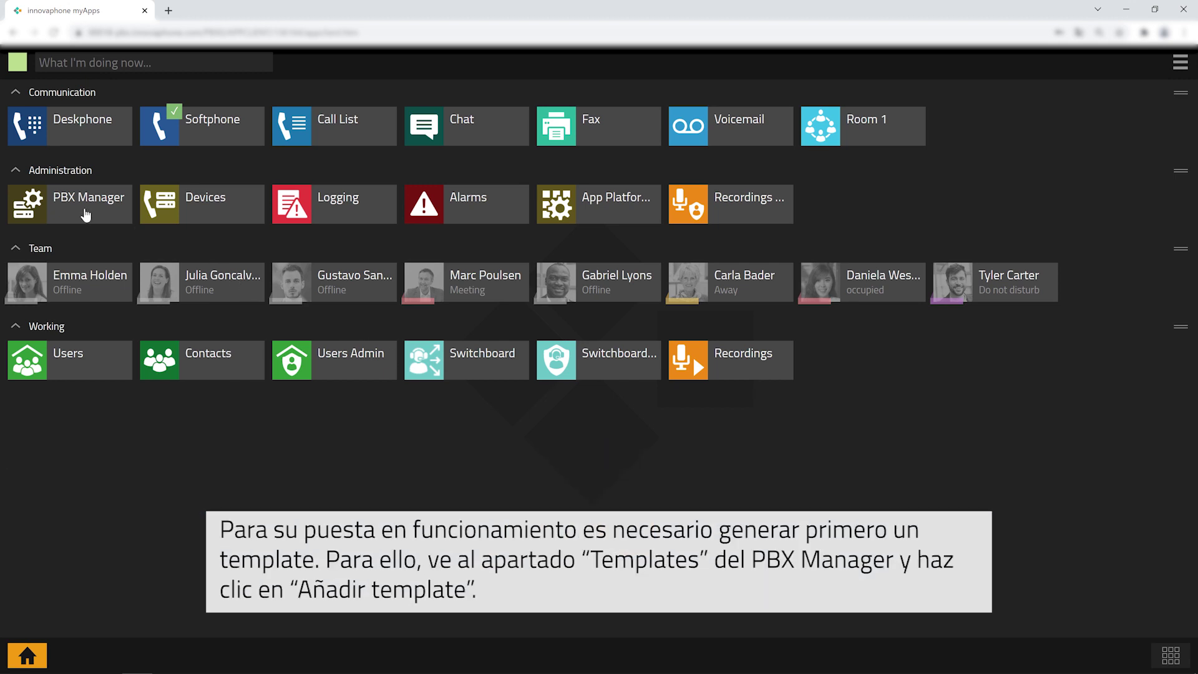
- Add a new template in PBX Manager and name it "Recording"
left_click(86, 215)
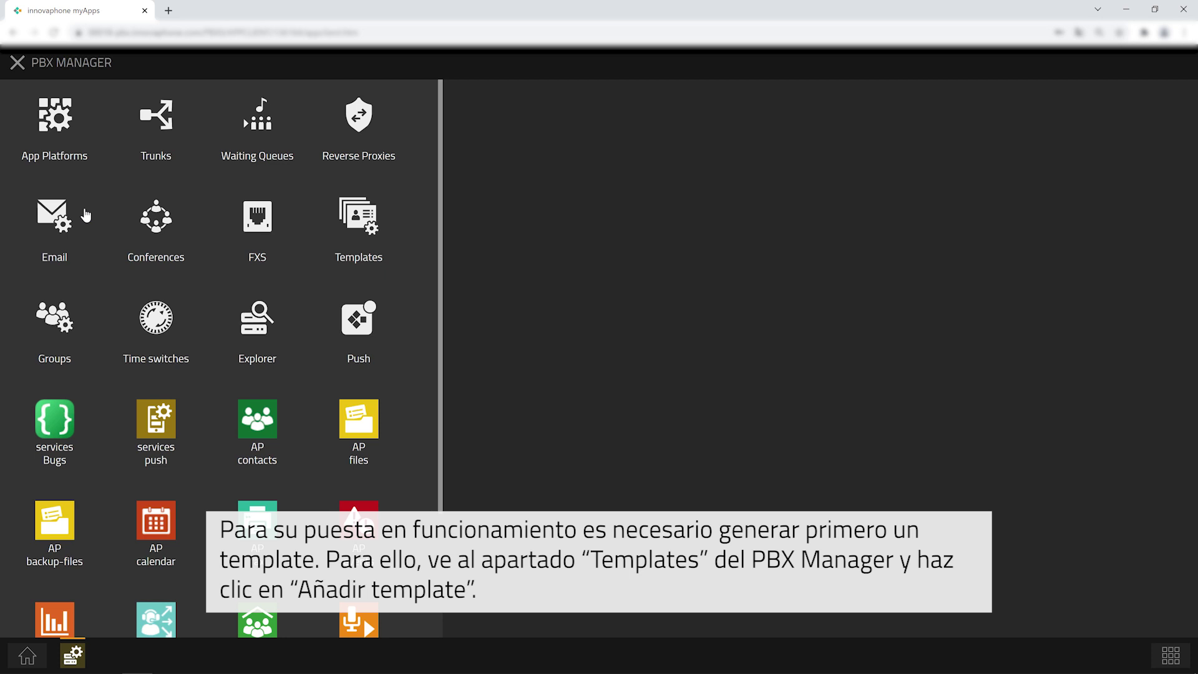
left_click(365, 229)
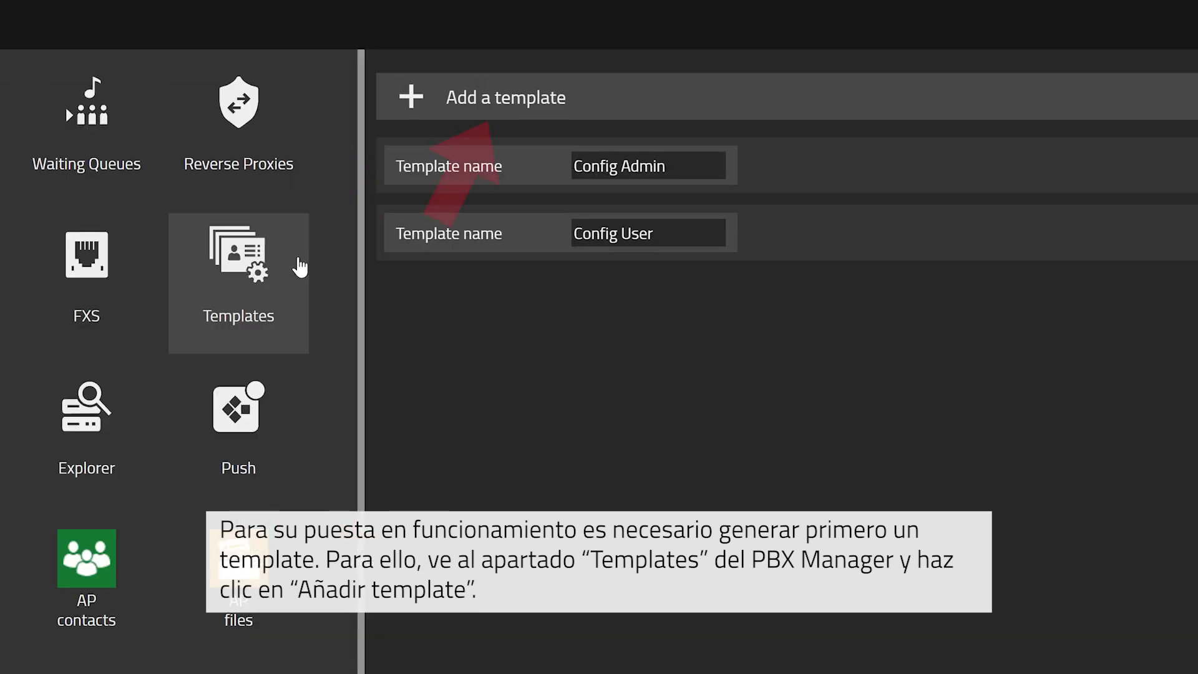
left_click(572, 106)
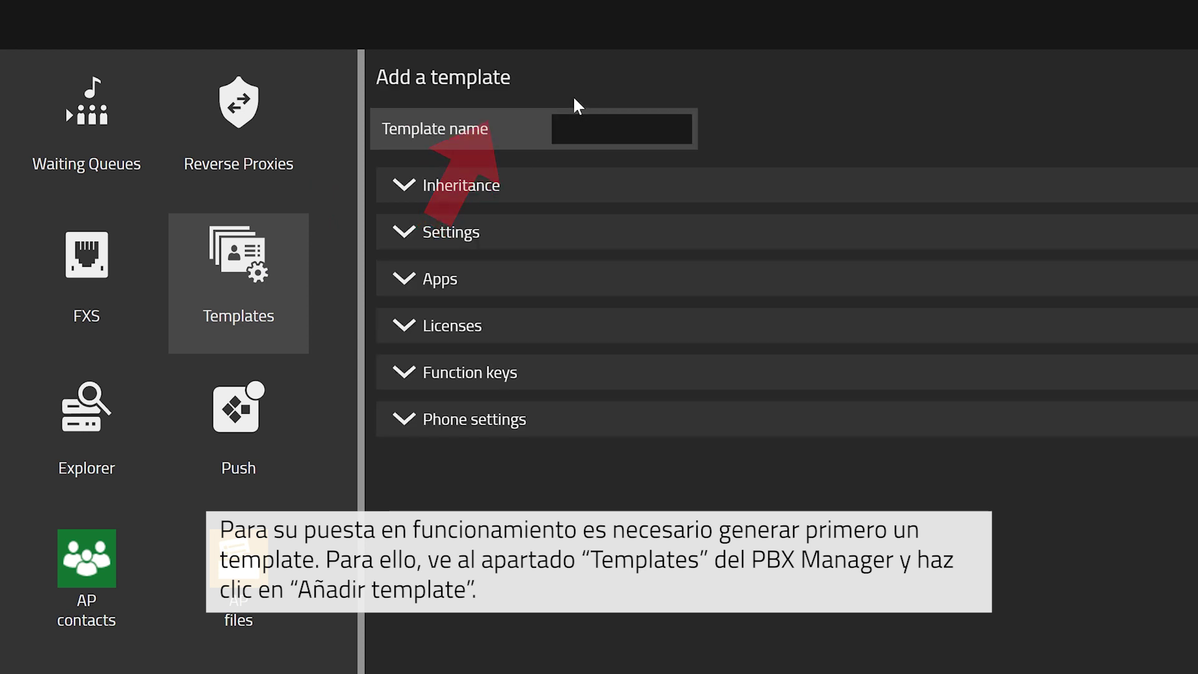
left_click(588, 118)
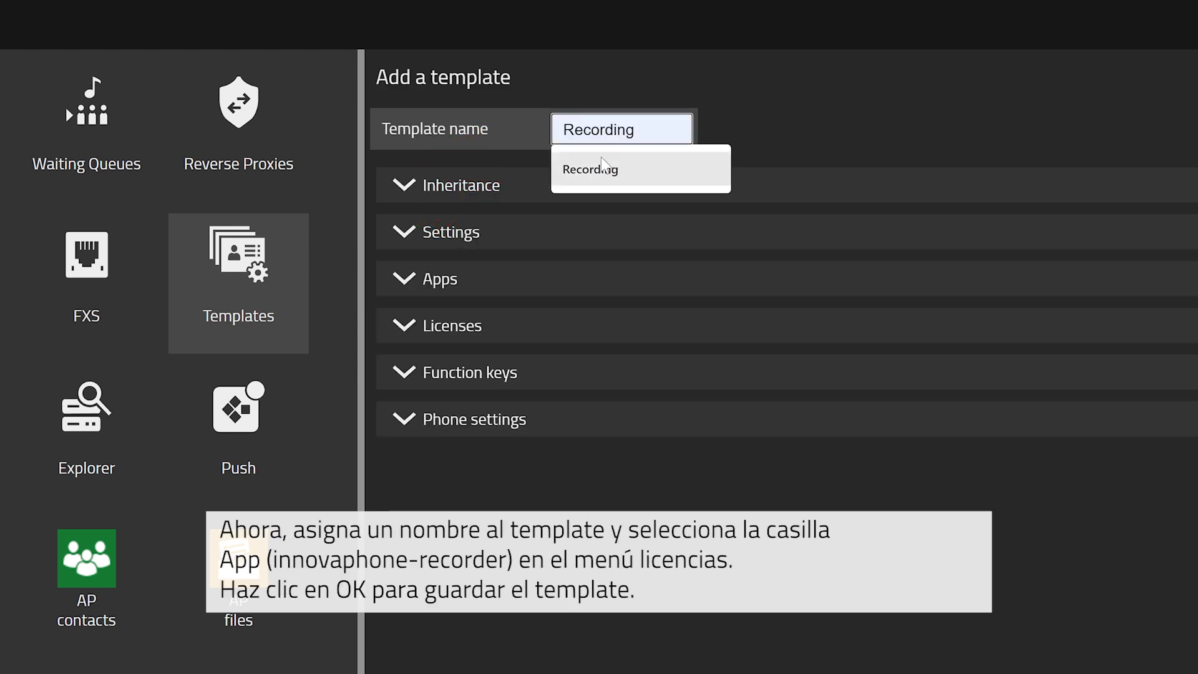
left_click(604, 172)
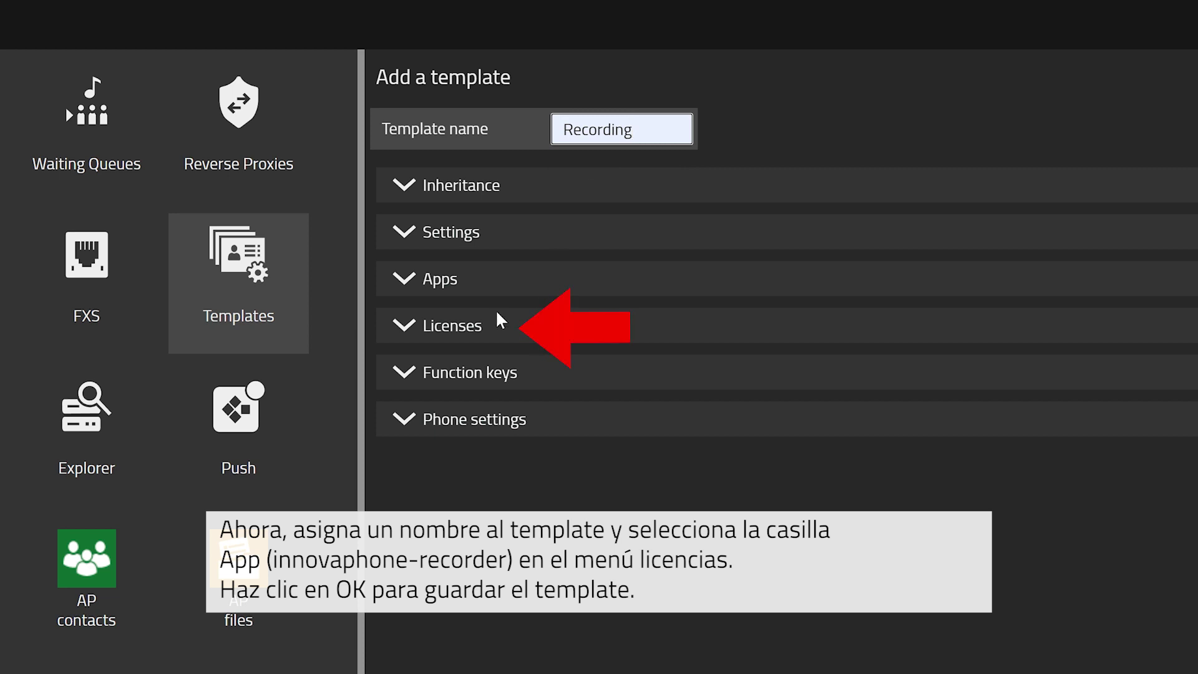
- Assign the App(innovaphone-recorder) license to the Recording template and save it
left_click(420, 327)
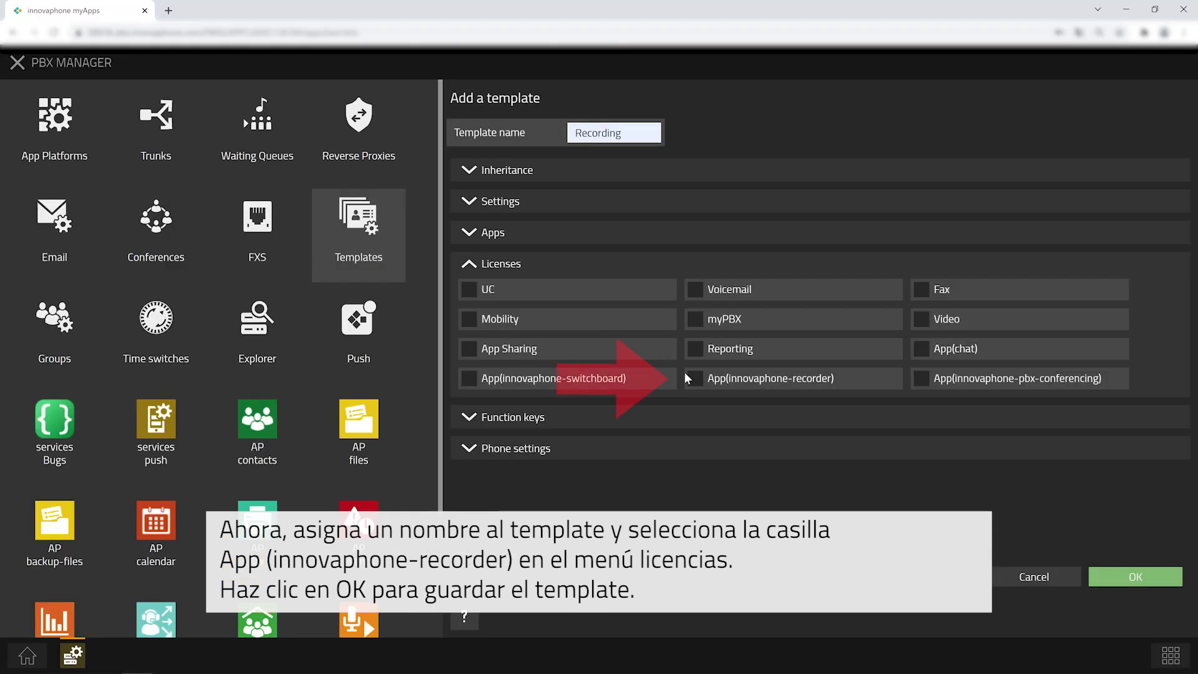
left_click(692, 378)
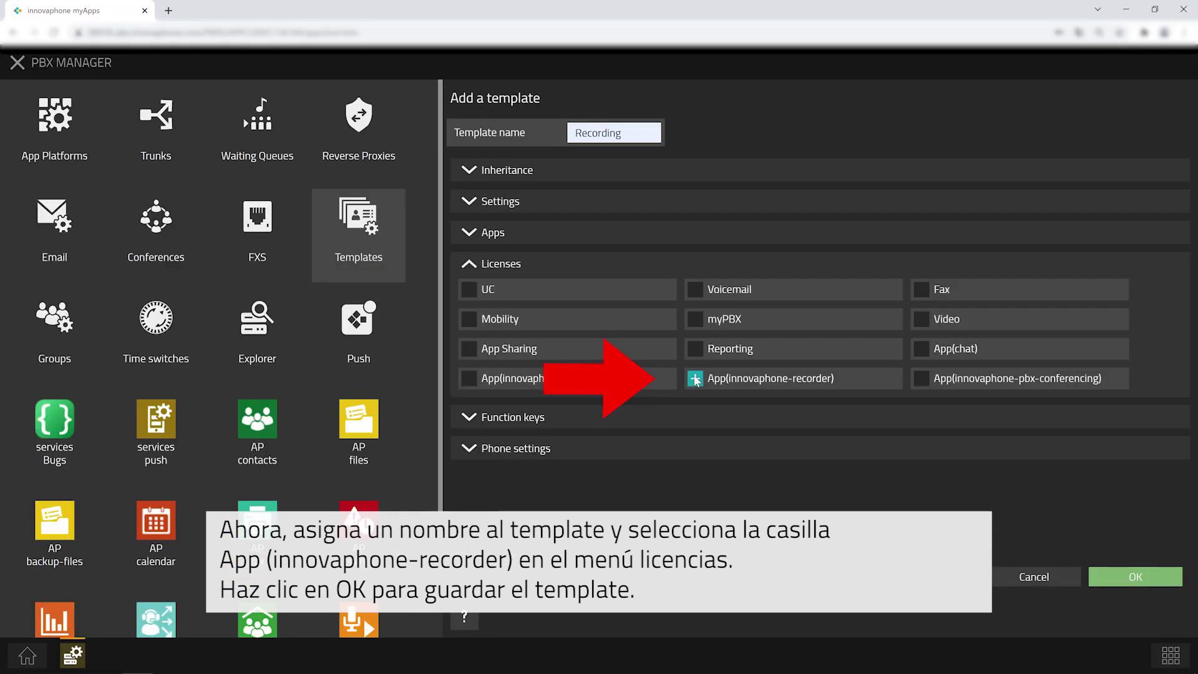
left_click(1117, 579)
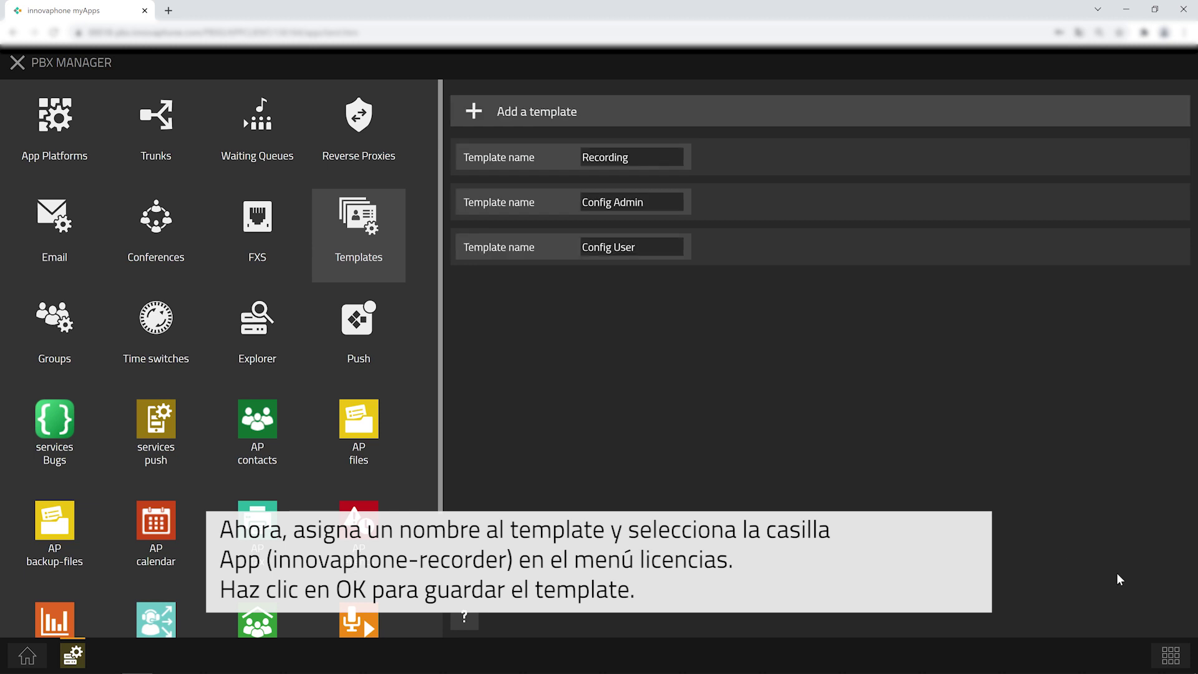
- Review the AP recordings entries in PBX Manager, including the option to add Recordings, and close PBX Manager
scroll(310, 401, "down", 3)
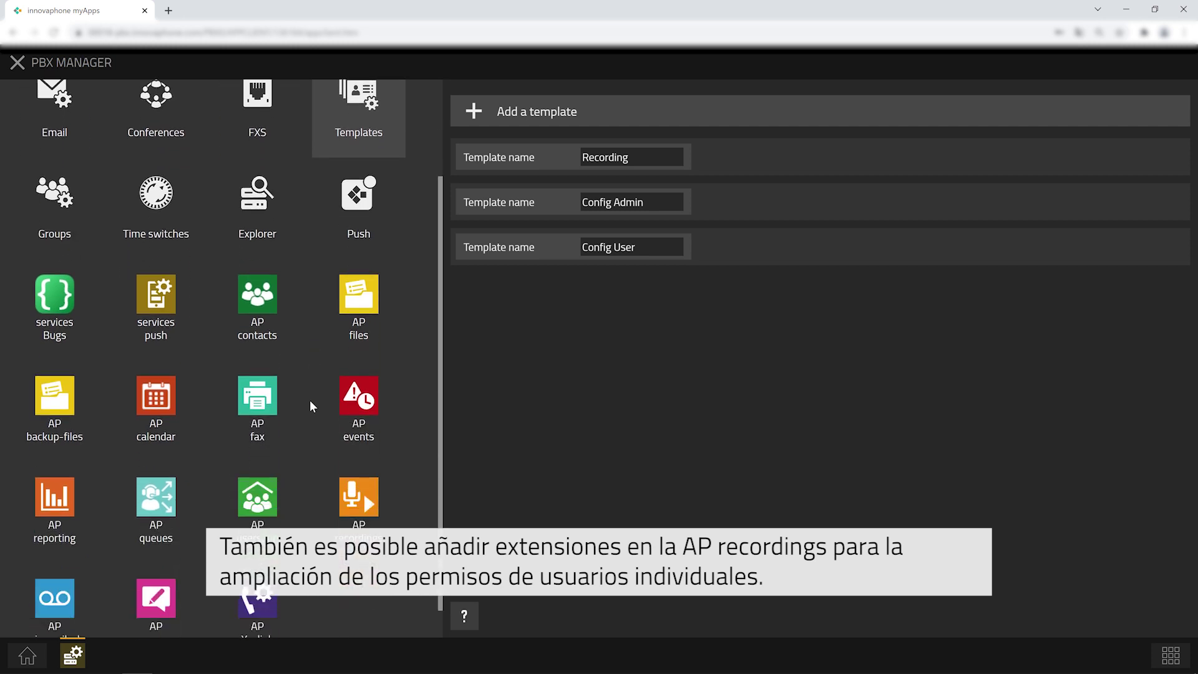
left_click(363, 468)
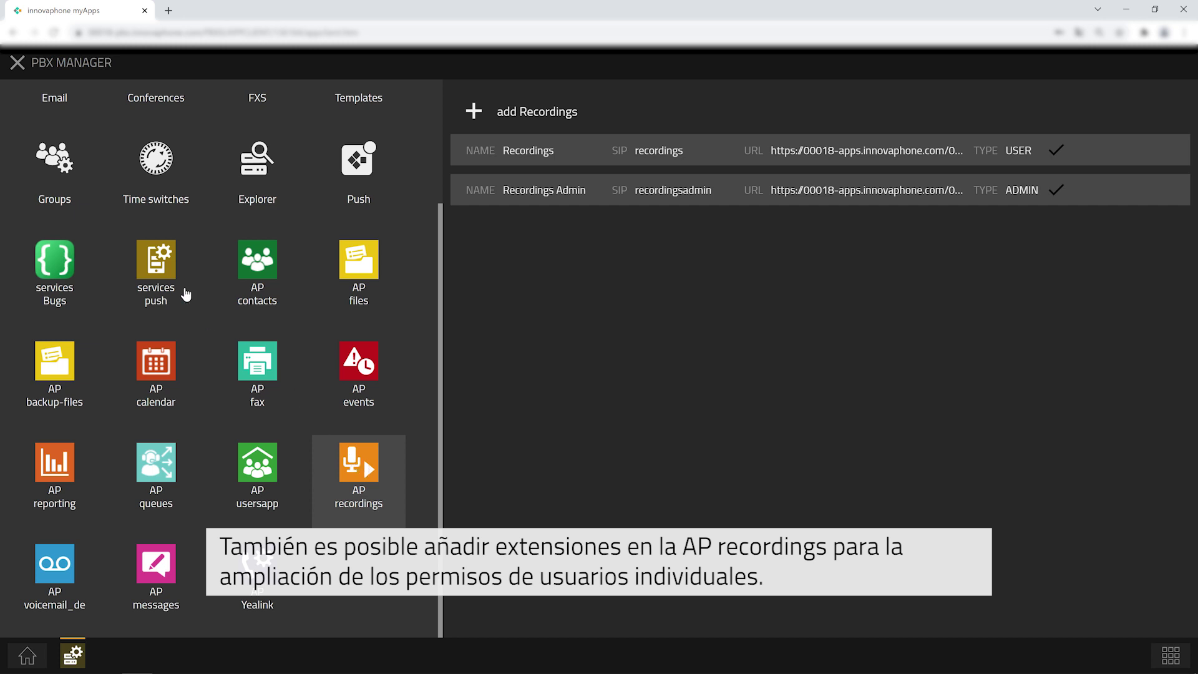
left_click(18, 63)
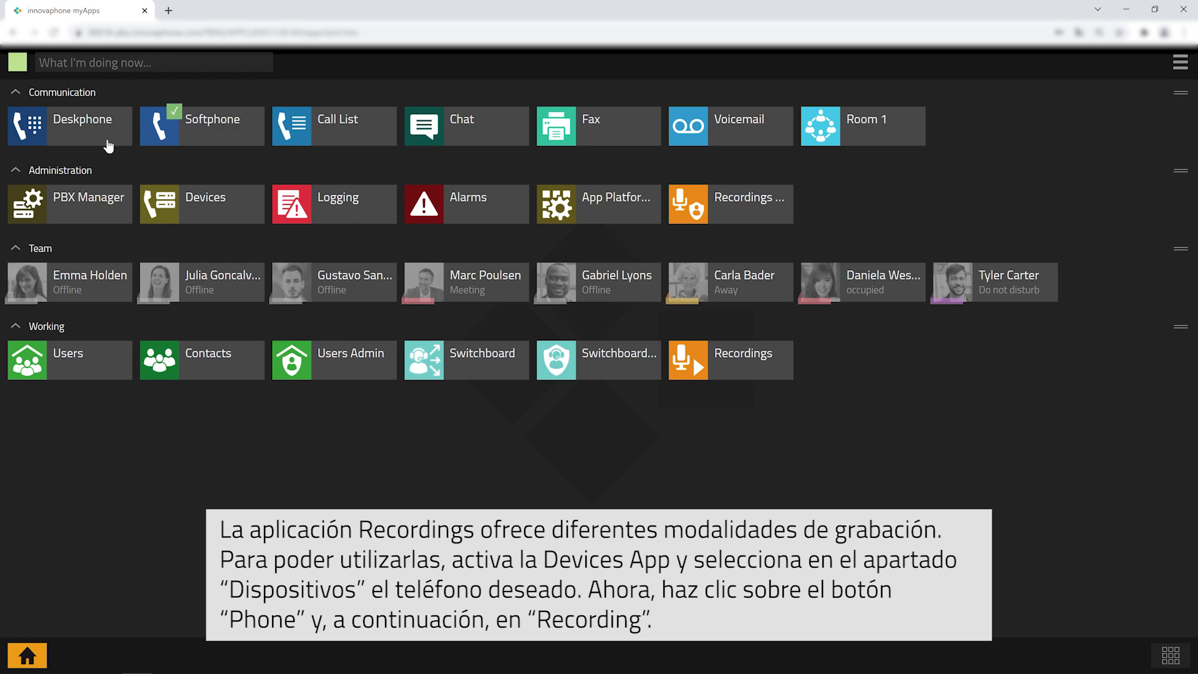
- Open the User-1 recording settings of the device master IP Phone-IP222-lca and examine the selectable recording modes
left_click(220, 210)
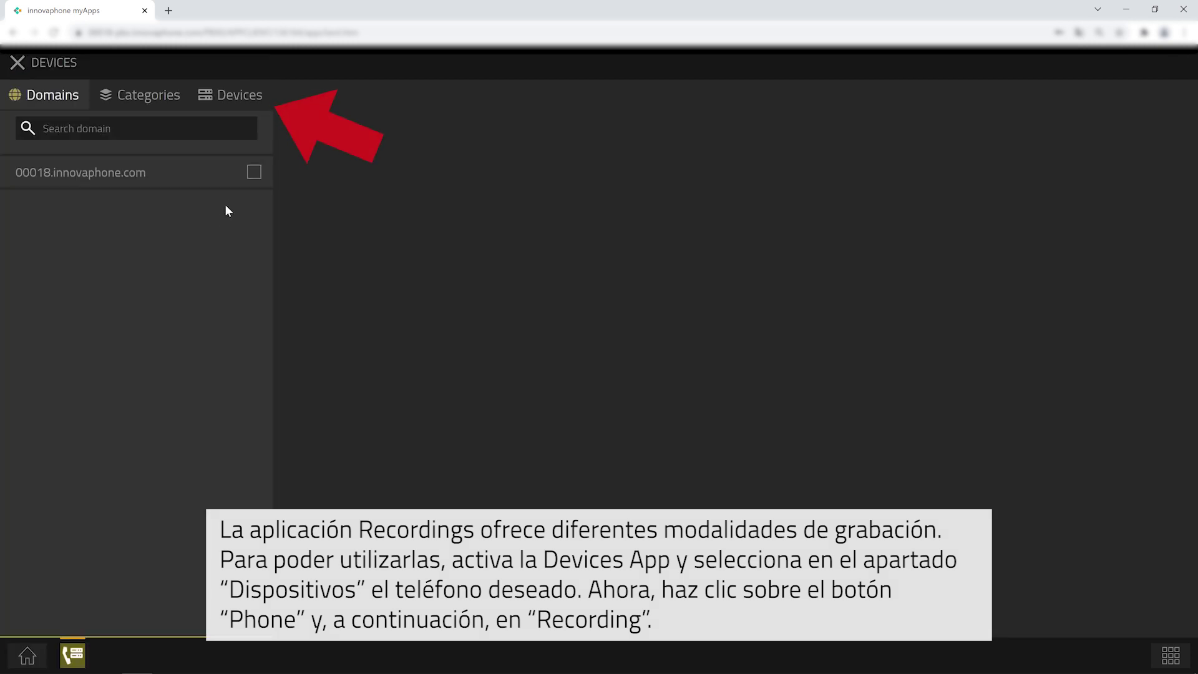
left_click(247, 99)
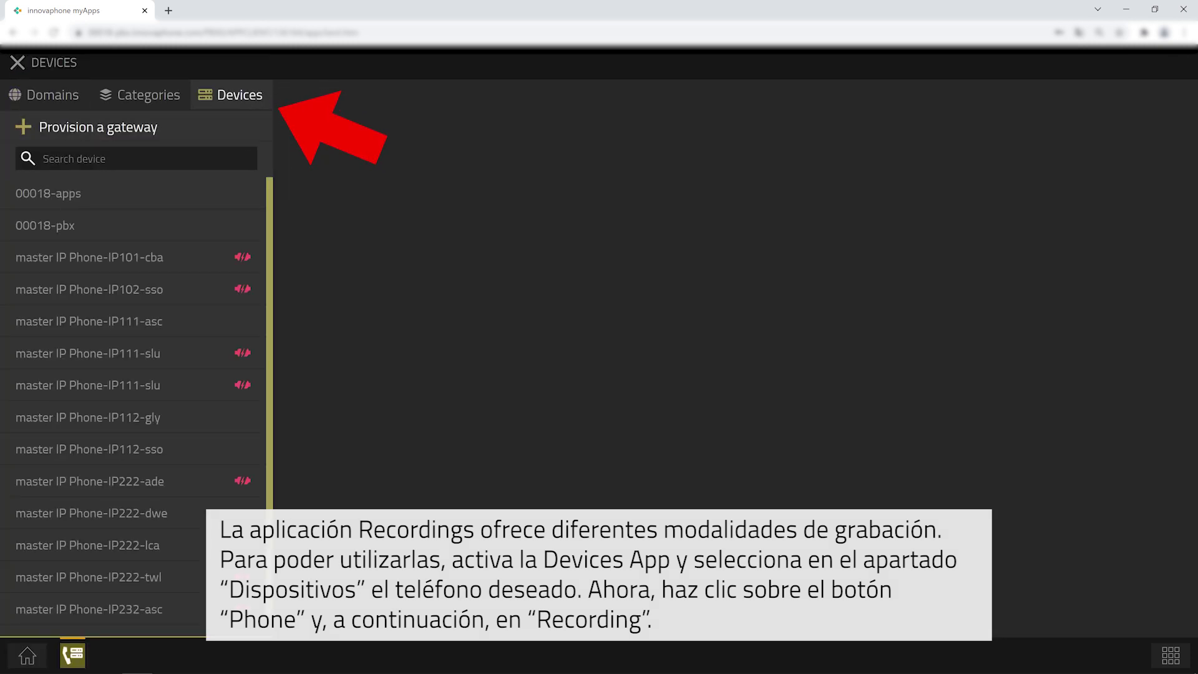
left_click(193, 545)
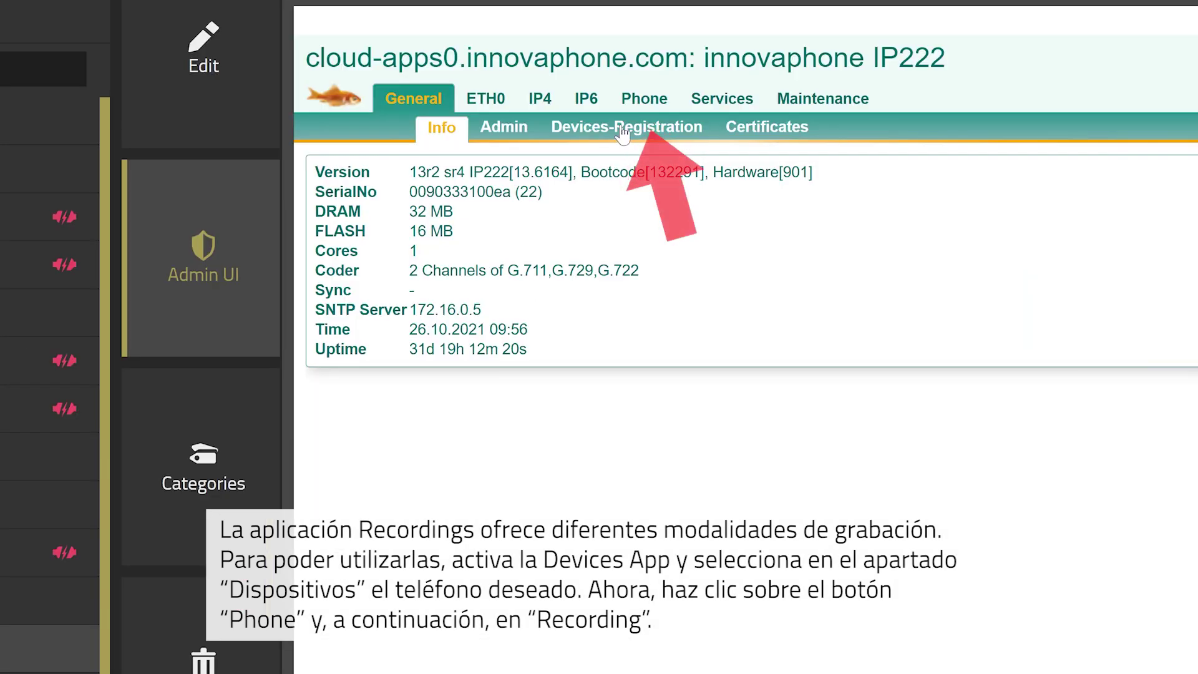
left_click(658, 106)
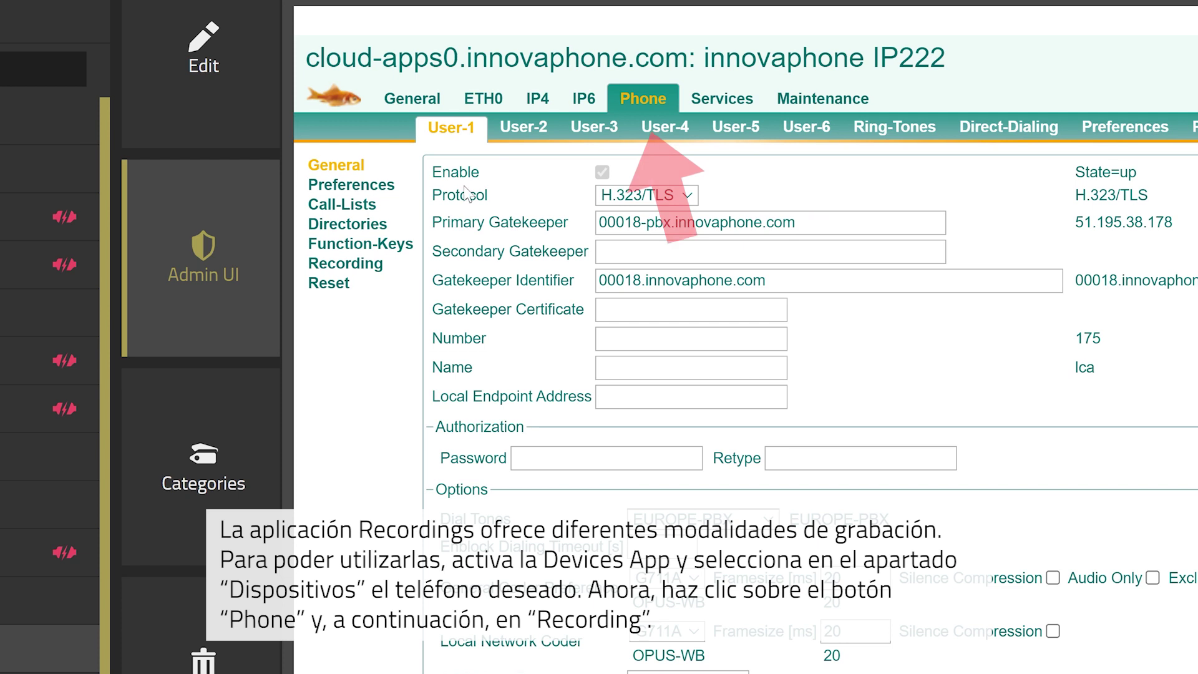
left_click(388, 266)
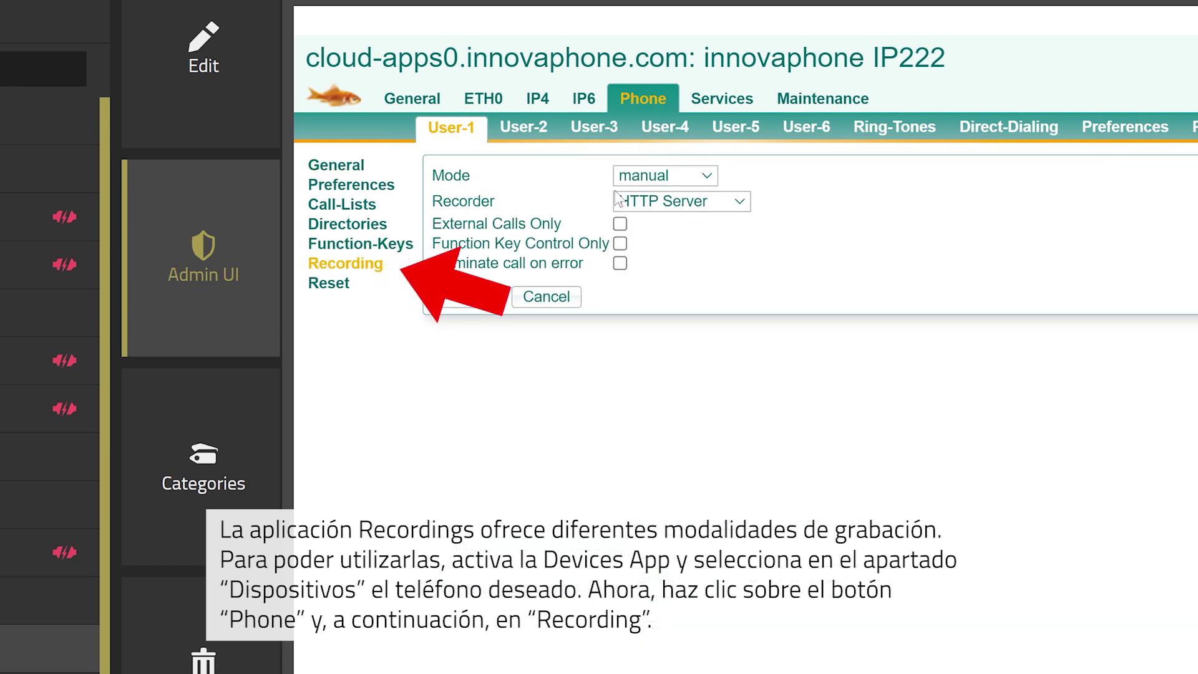
left_click(696, 172)
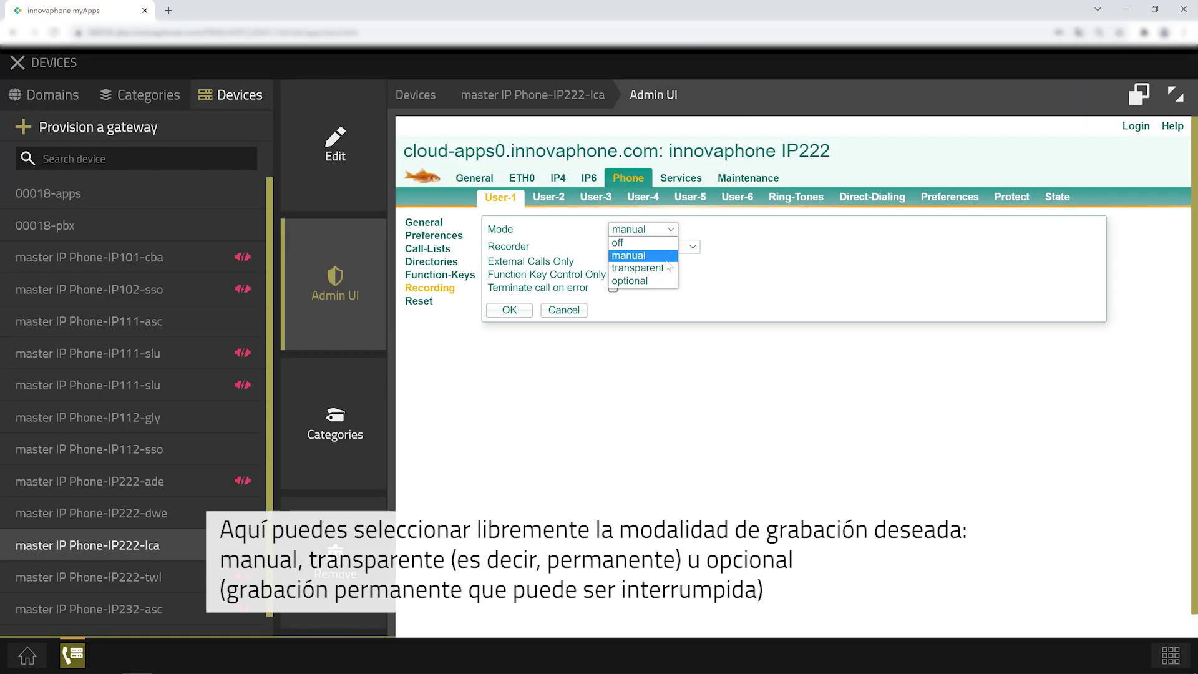
left_click(700, 215)
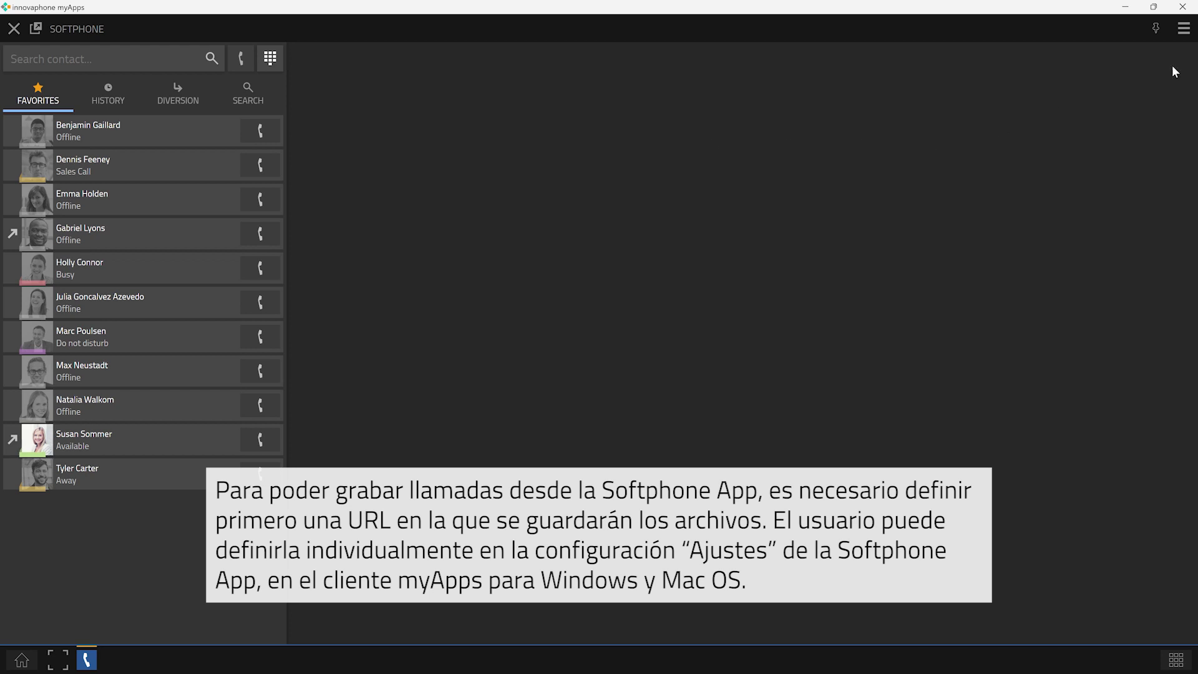
- Open the Softphone settings and go to the audio recording URL field
left_click(1183, 31)
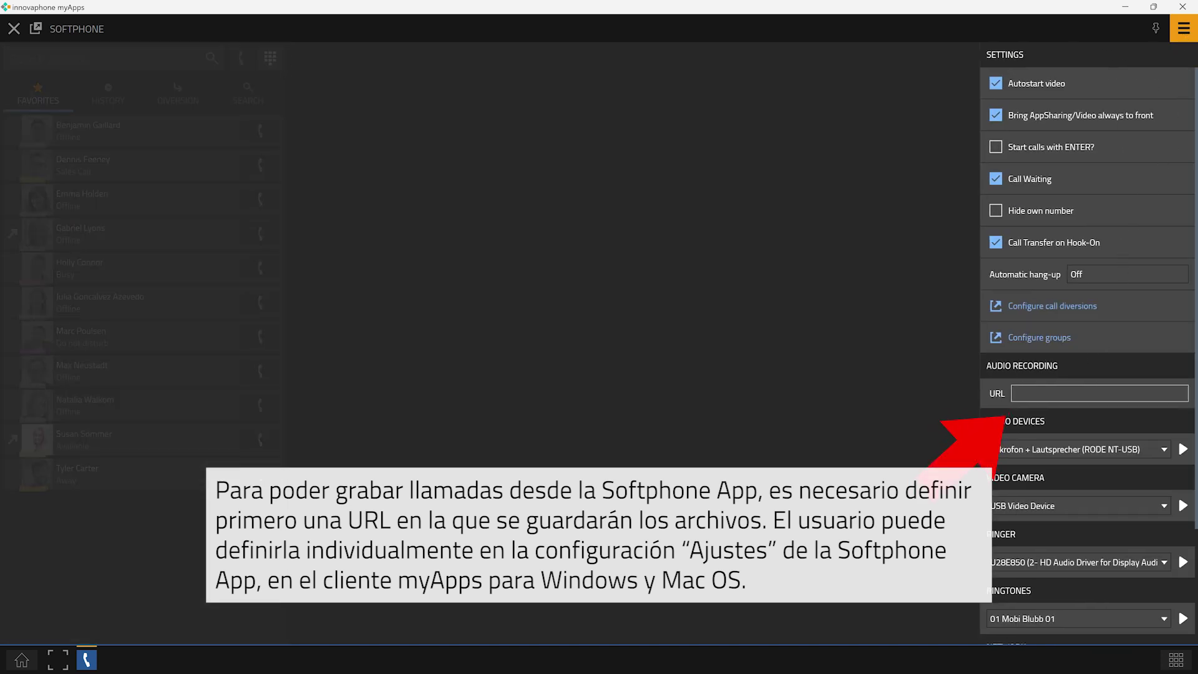
left_click(1099, 393)
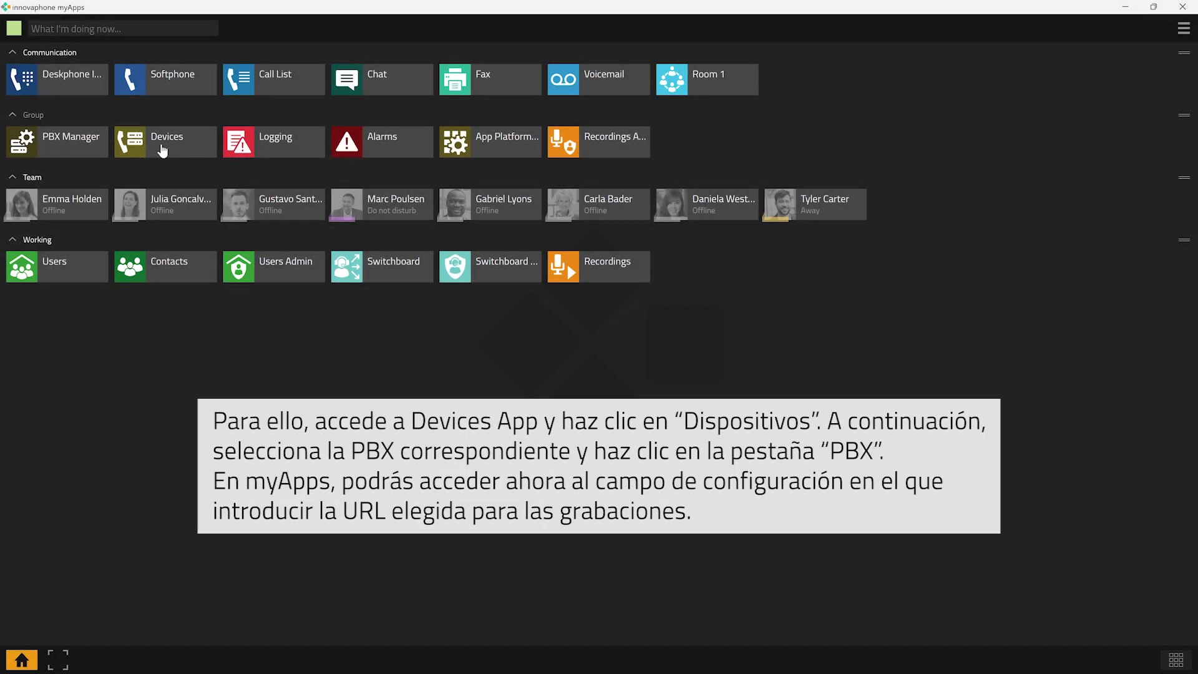
- Open the PBX's myApps configuration for the 00018-pbx device in the Devices app
left_click(162, 151)
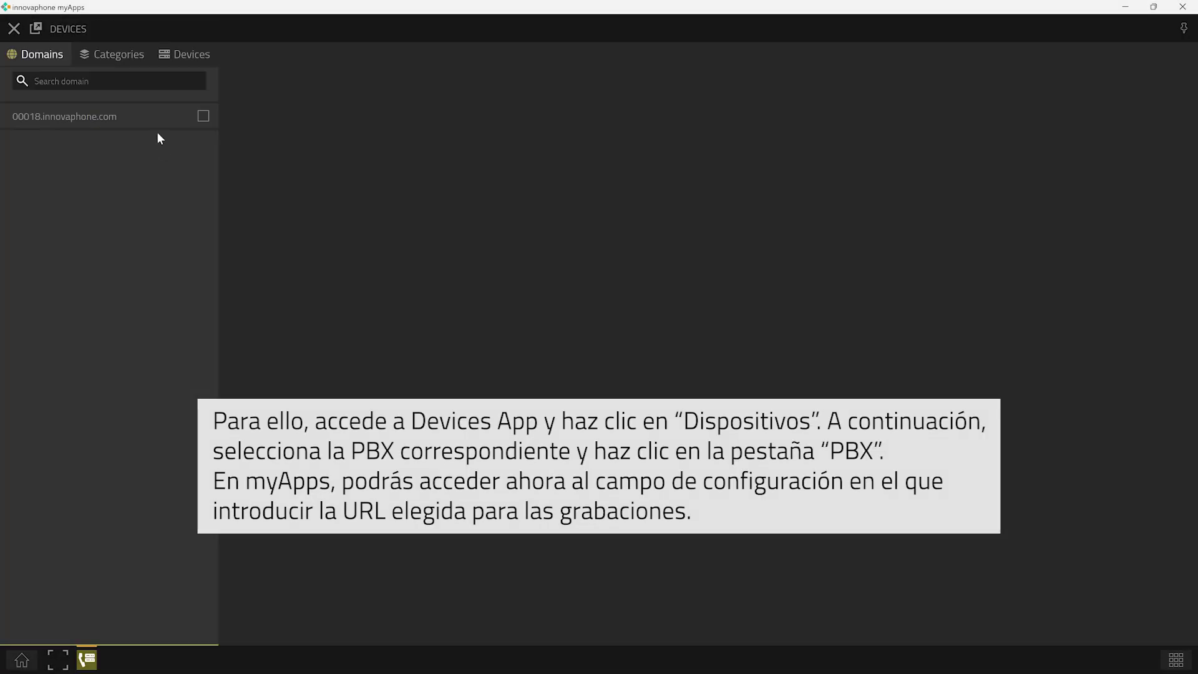
left_click(183, 62)
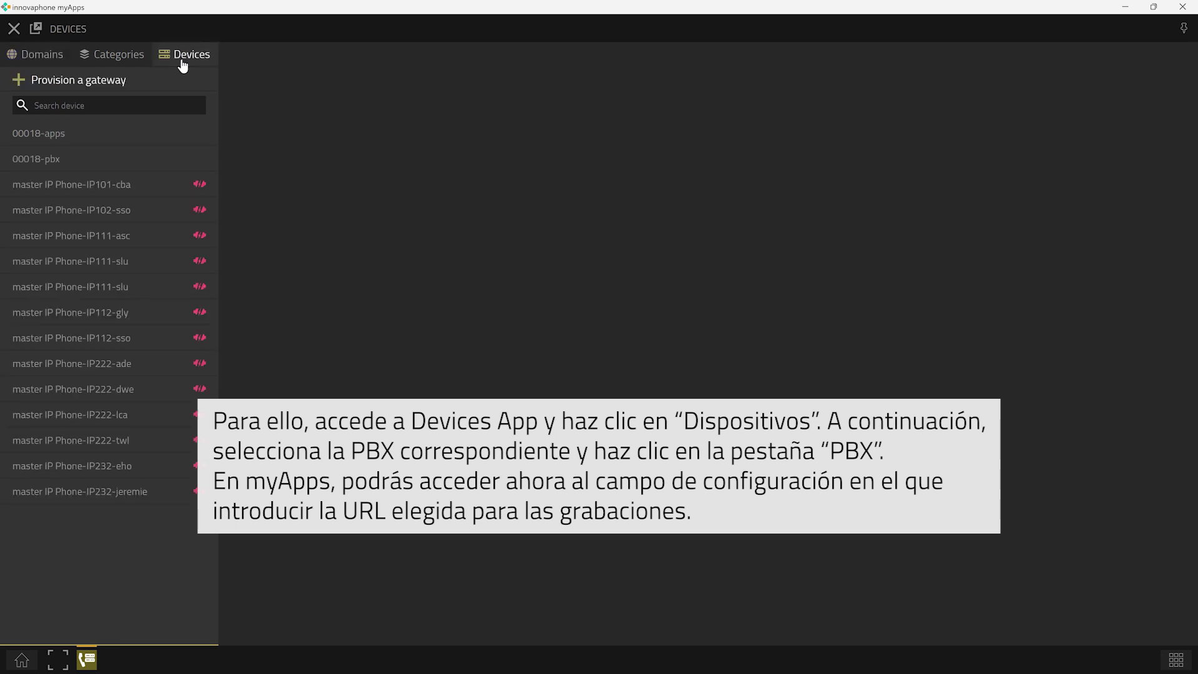
left_click(148, 163)
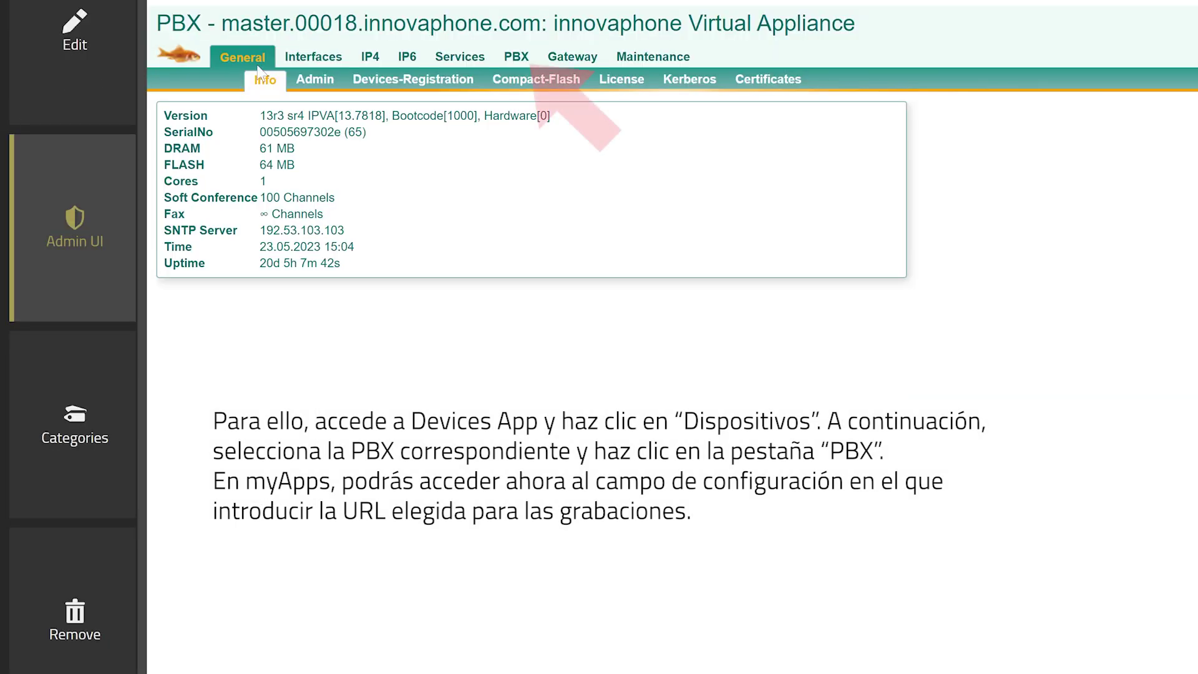
left_click(515, 57)
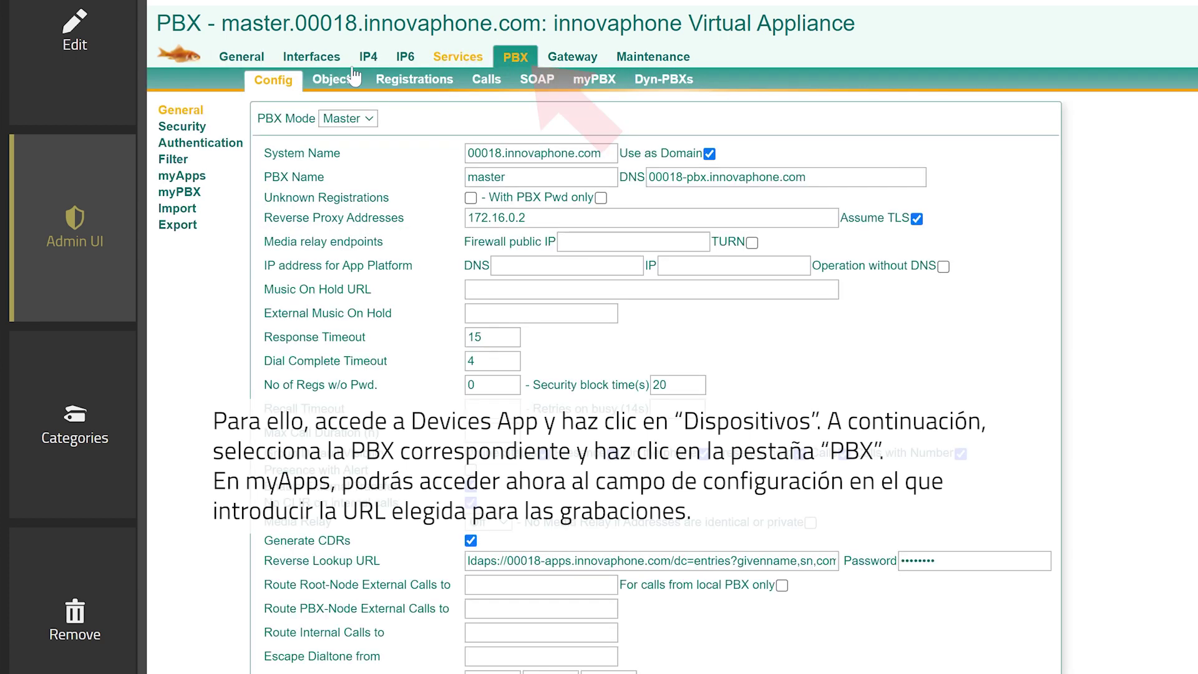
left_click(181, 176)
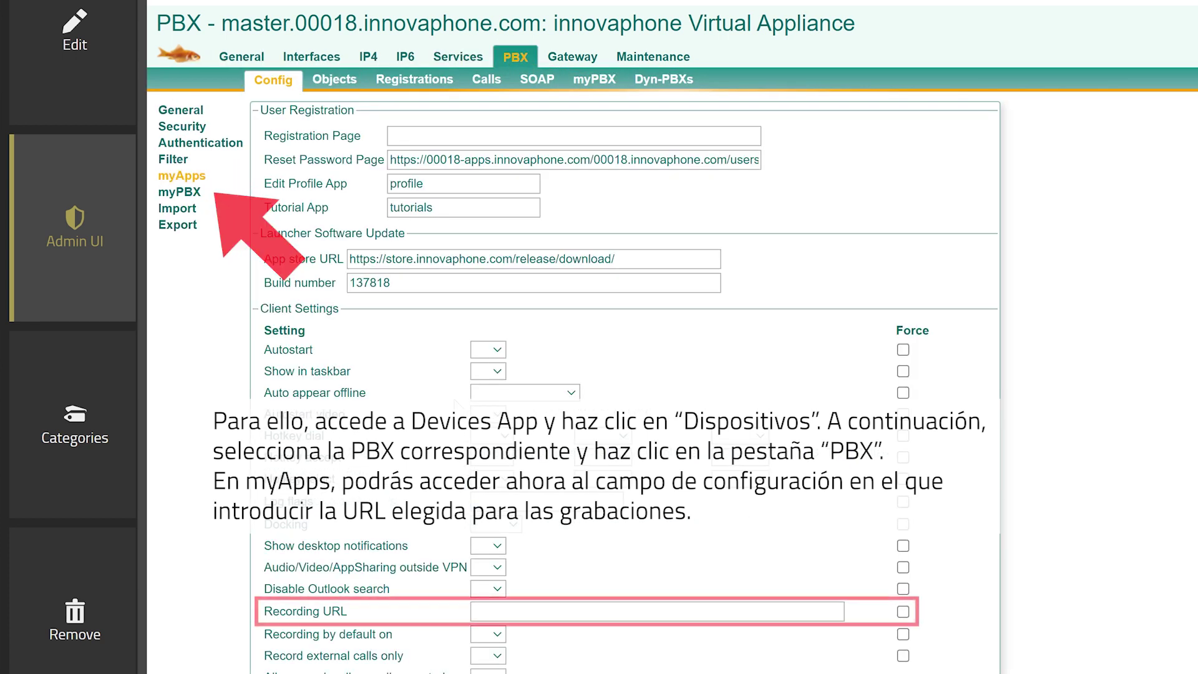
- Paste the server address as the Recording URL in the client settings and force it for all users
left_click(657, 611)
key("ctrl+v")
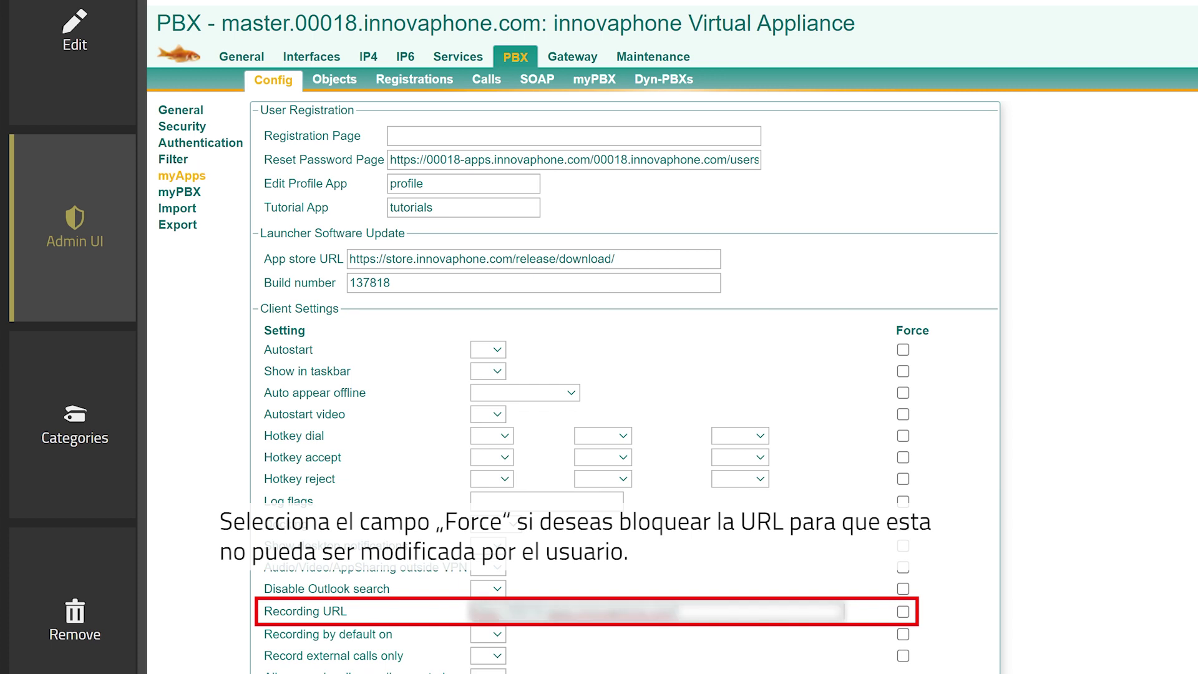
left_click(903, 612)
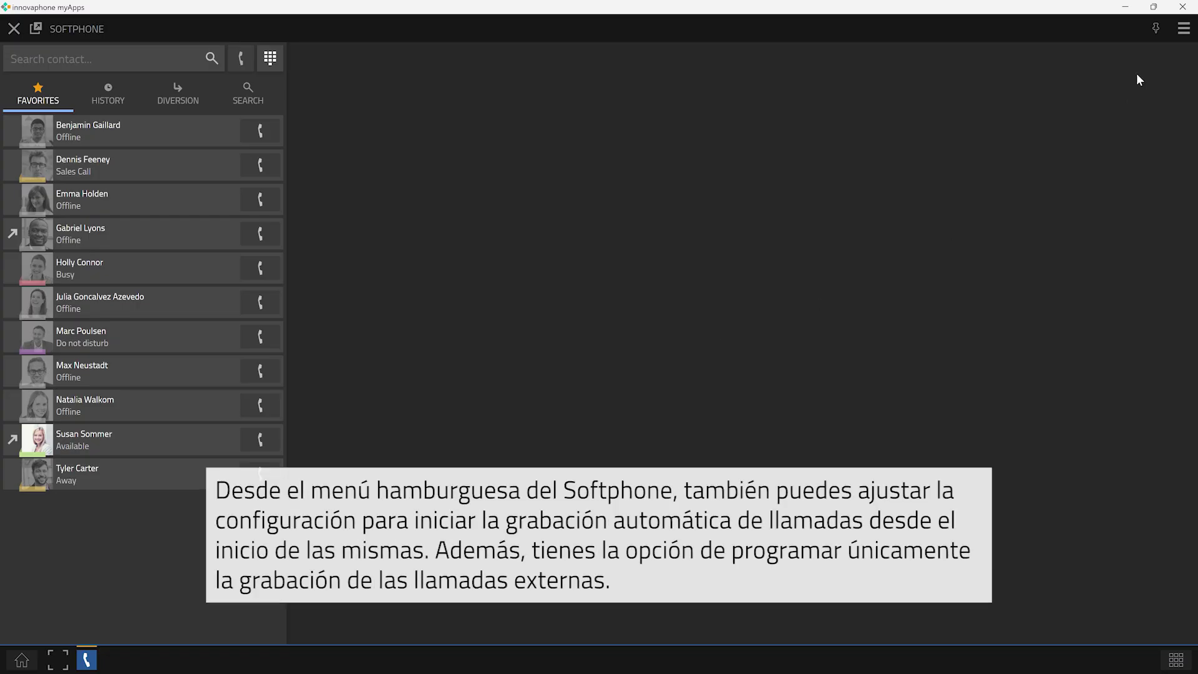
- Turn on recording by default in the Softphone settings and toggle the option to record external calls only
left_click(1184, 29)
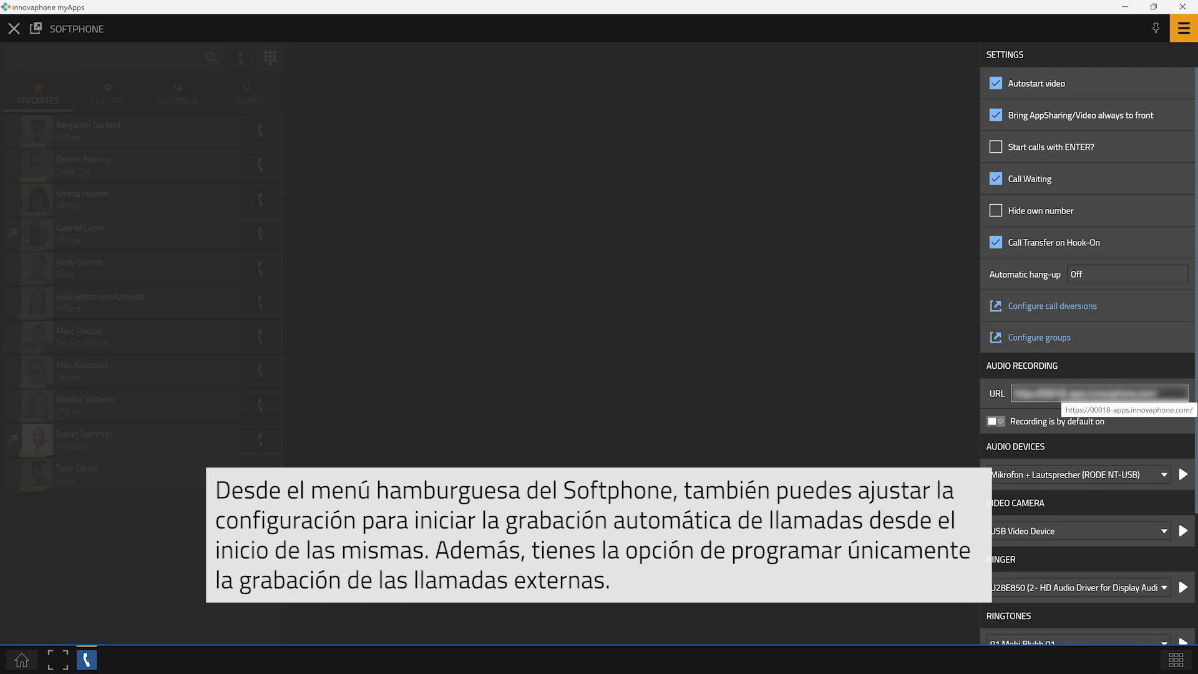
left_click(995, 422)
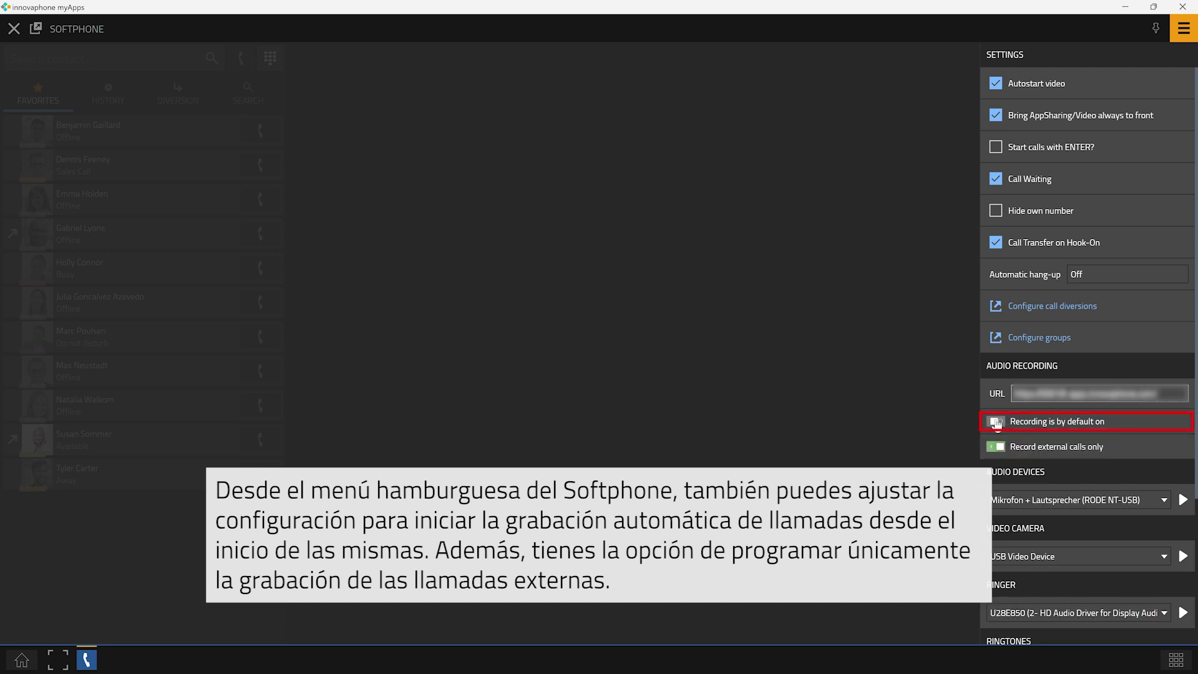
left_click(997, 446)
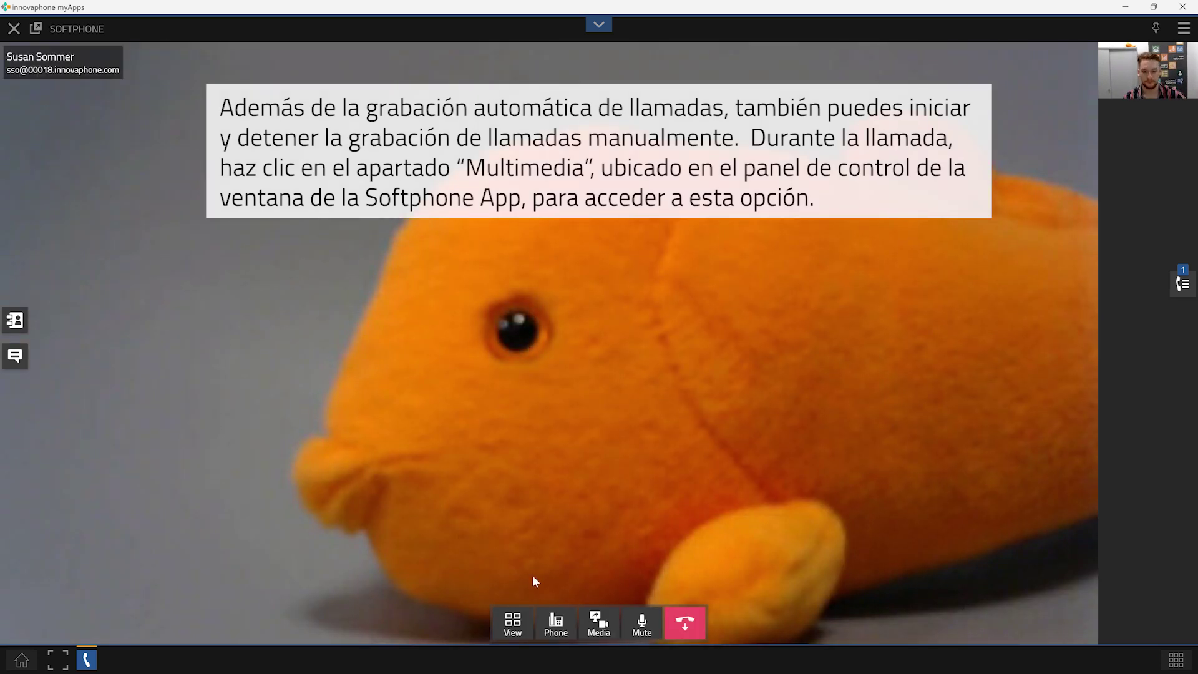
- Start the audio recording manually from the media options of the ongoing call and stop it again
left_click(598, 629)
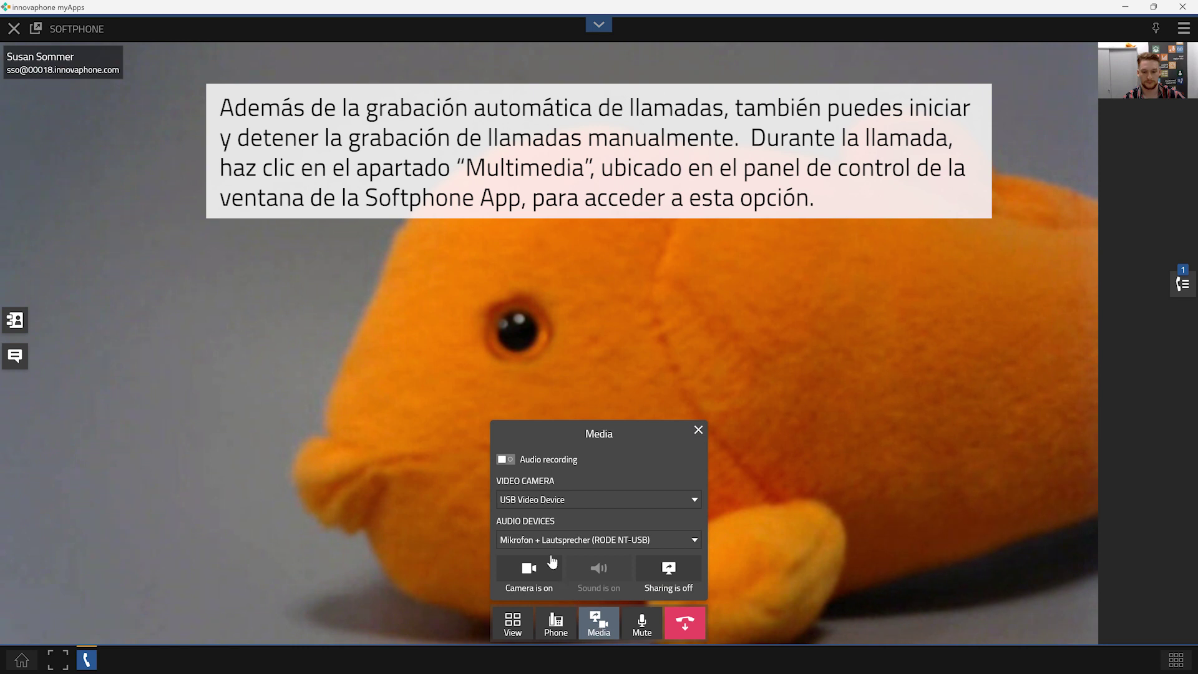
left_click(505, 461)
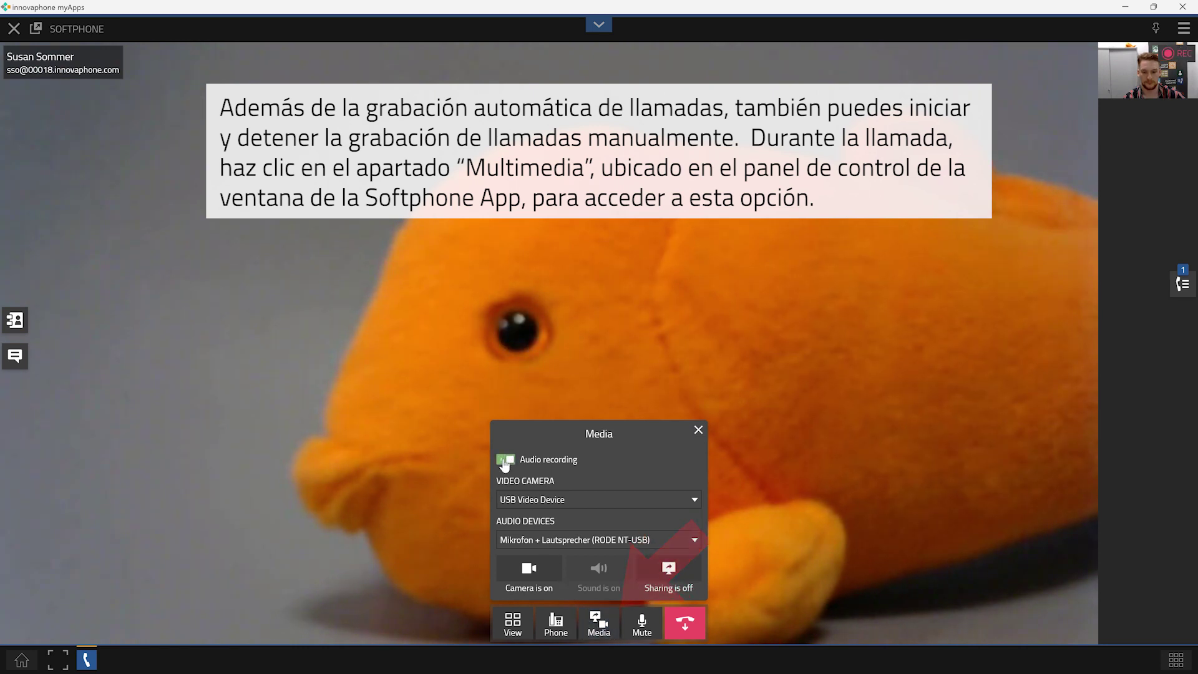
left_click(504, 461)
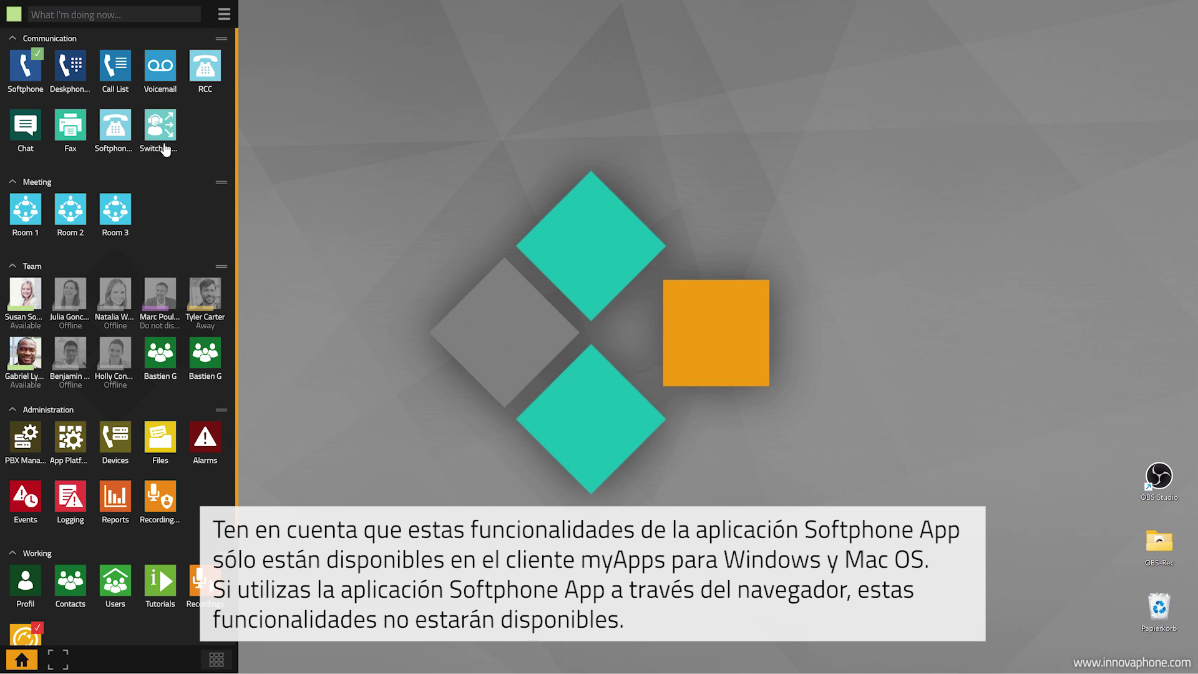
left_click(25, 69)
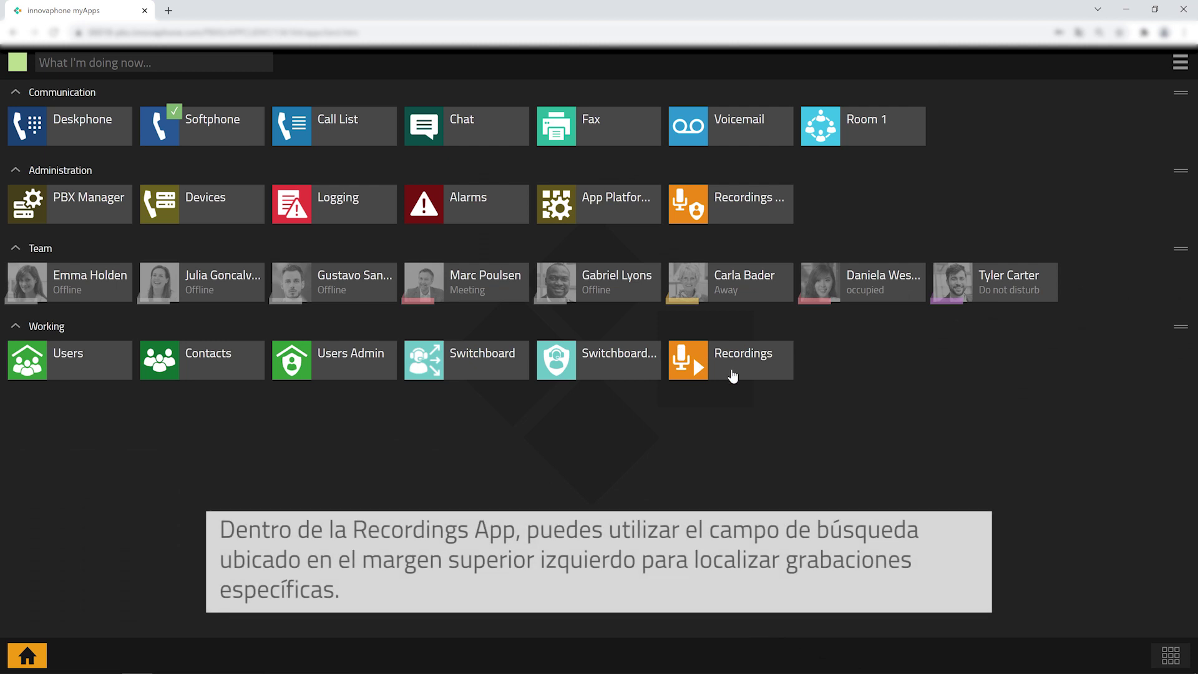
- Open the Recordings app, search the recordings for "sus" and clear the search again
left_click(747, 377)
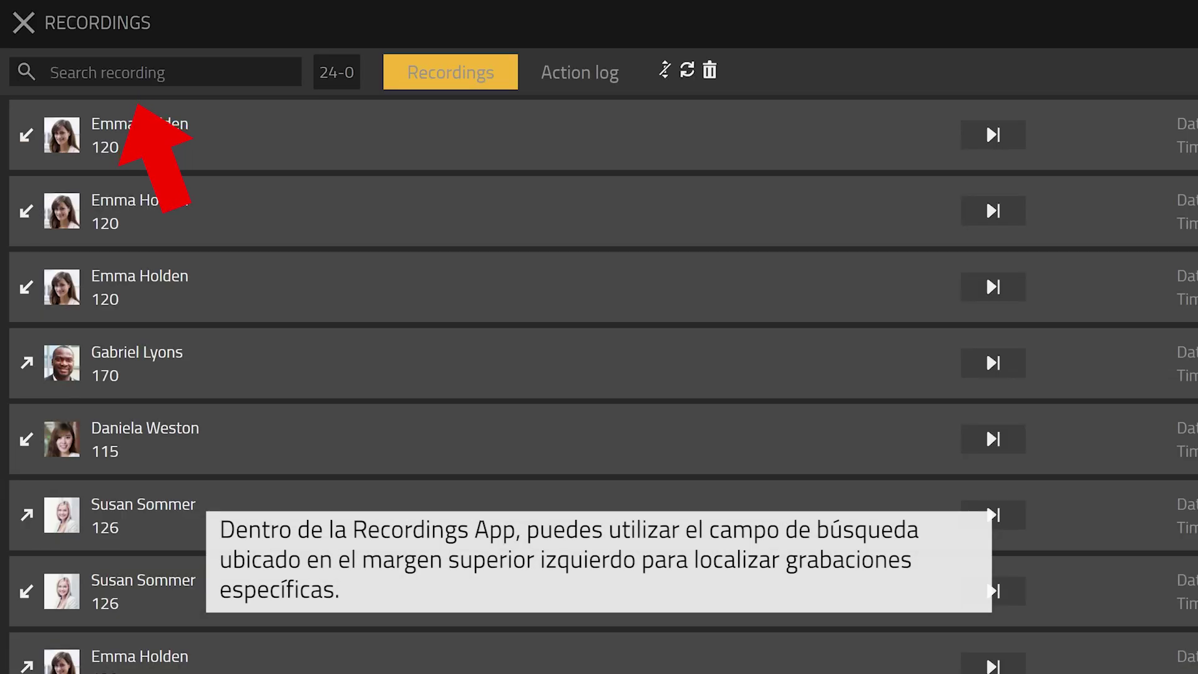
type("sus")
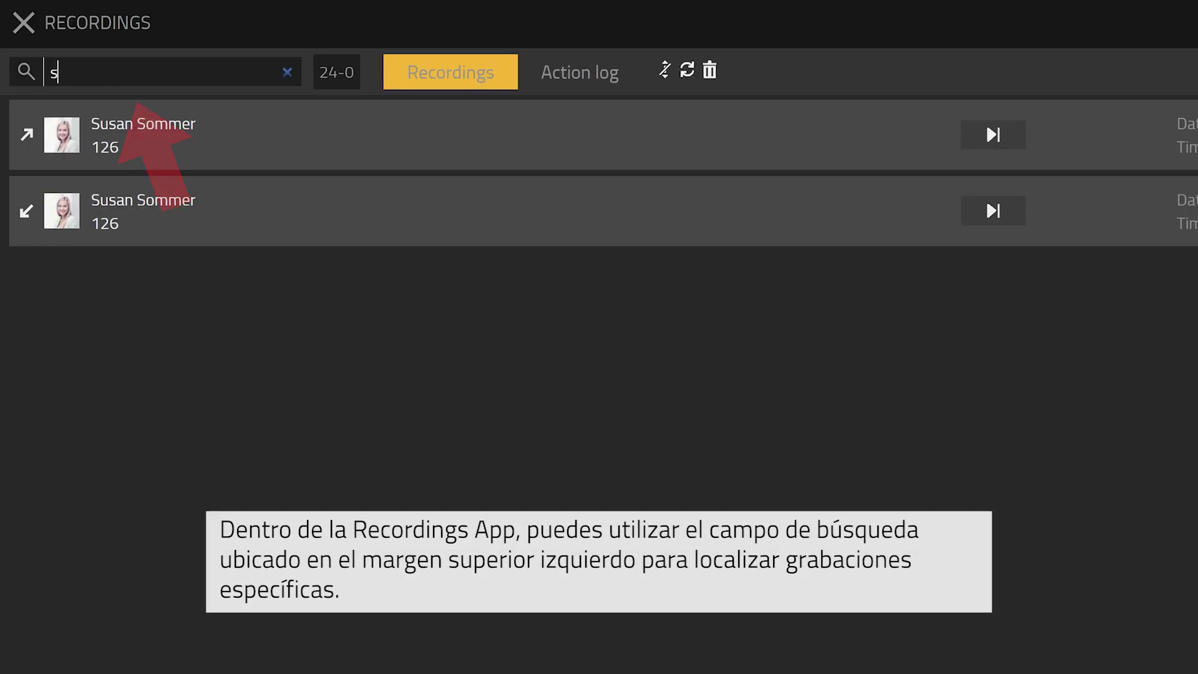
key("BackSpace")
key("BackSpace")
key("BackSpace")
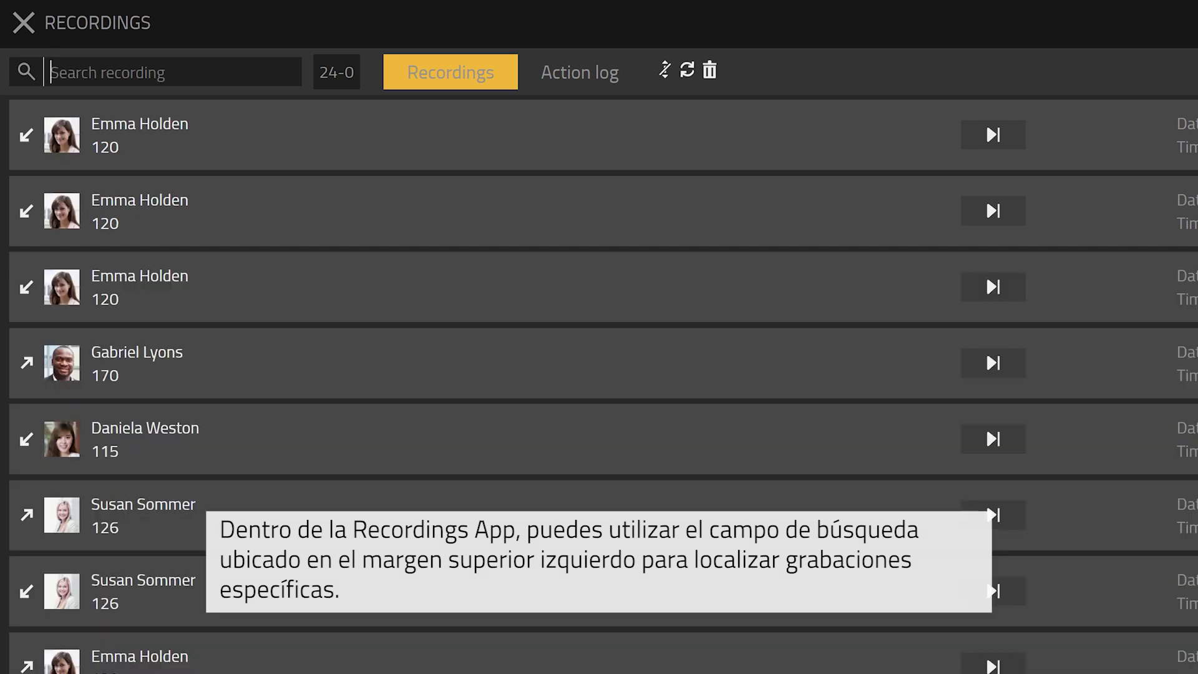
- View the sort order options of the recordings list without changing them and refresh the list manually
left_click(326, 84)
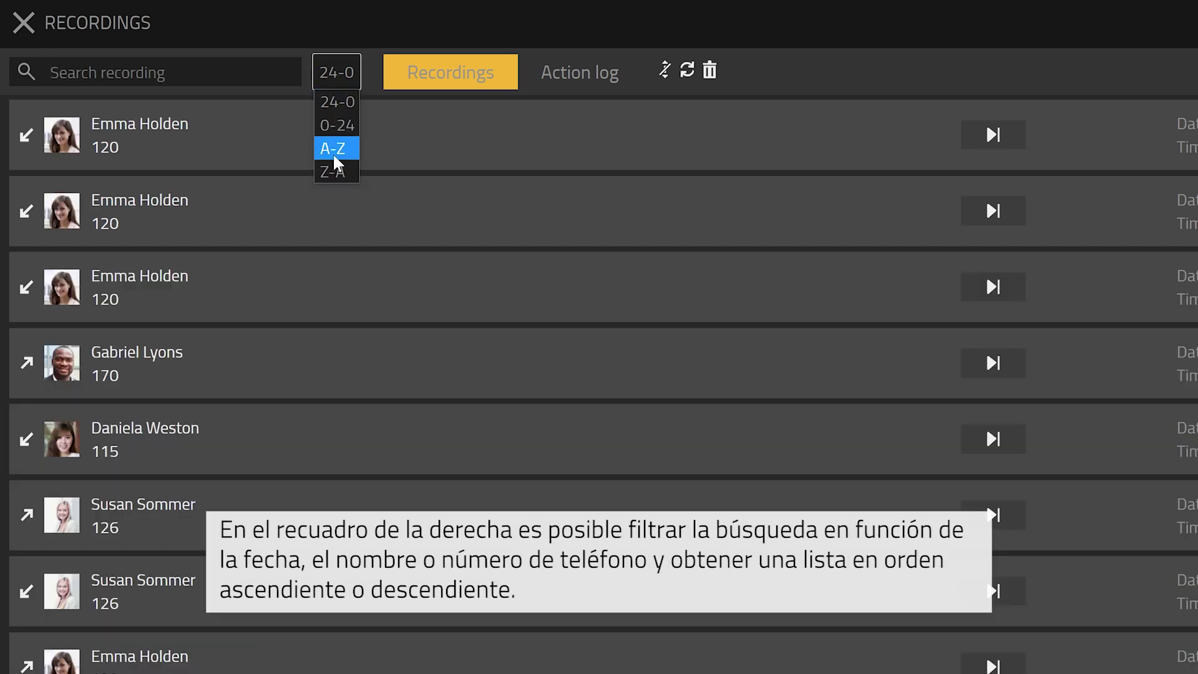
left_click(347, 88)
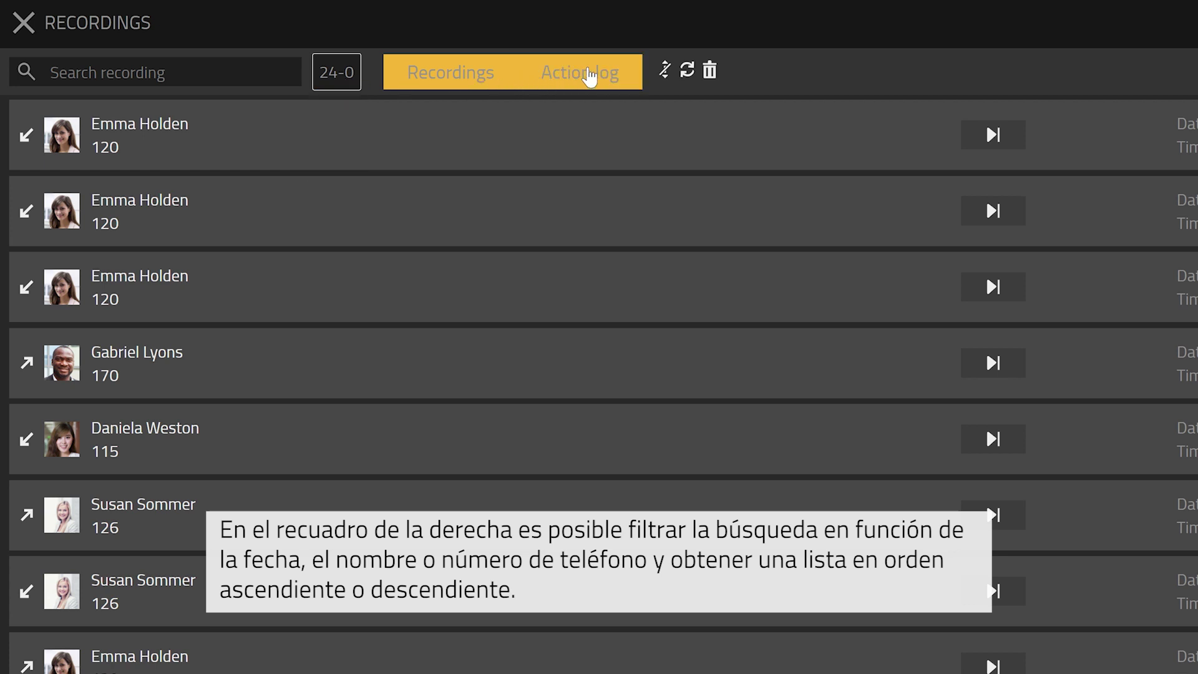
left_click(666, 76)
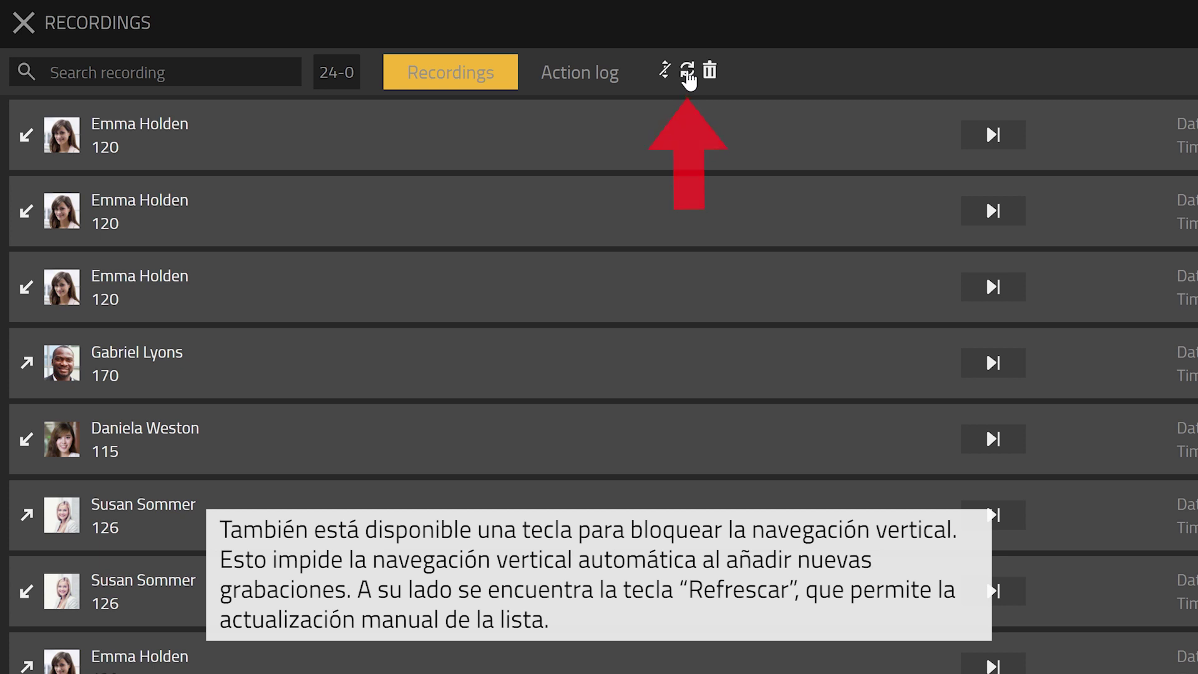
left_click(688, 73)
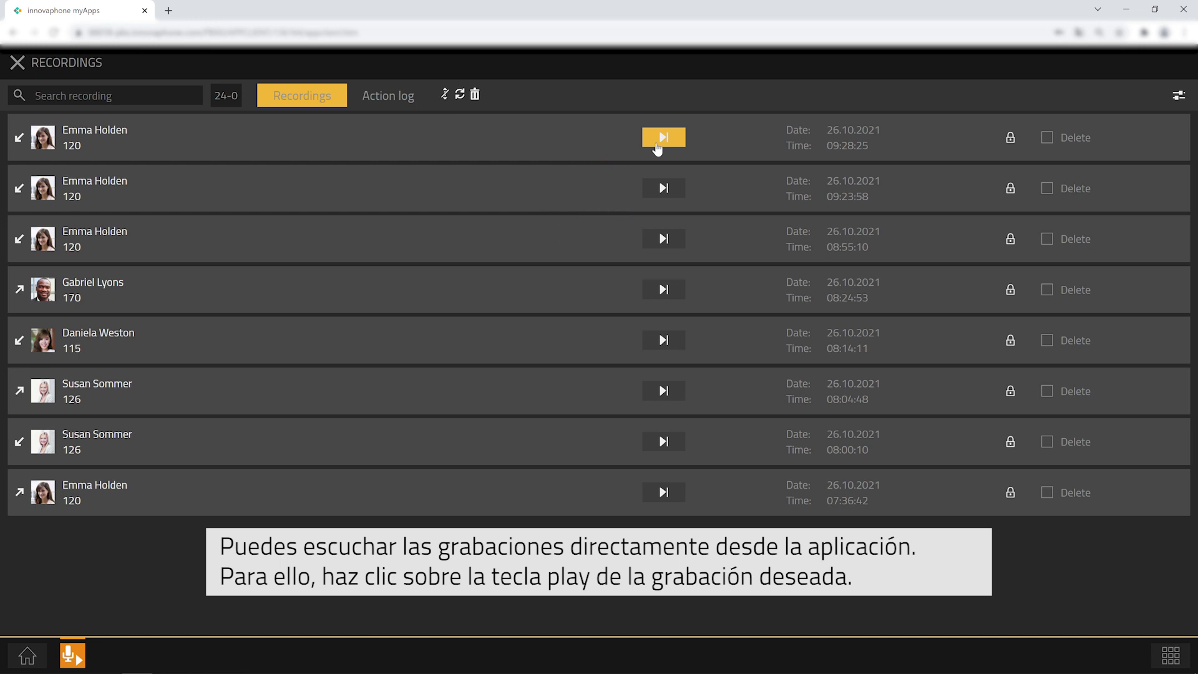
- Play the recording dated 26.10.2021 at 09:28:25 within the app and download it
left_click(657, 145)
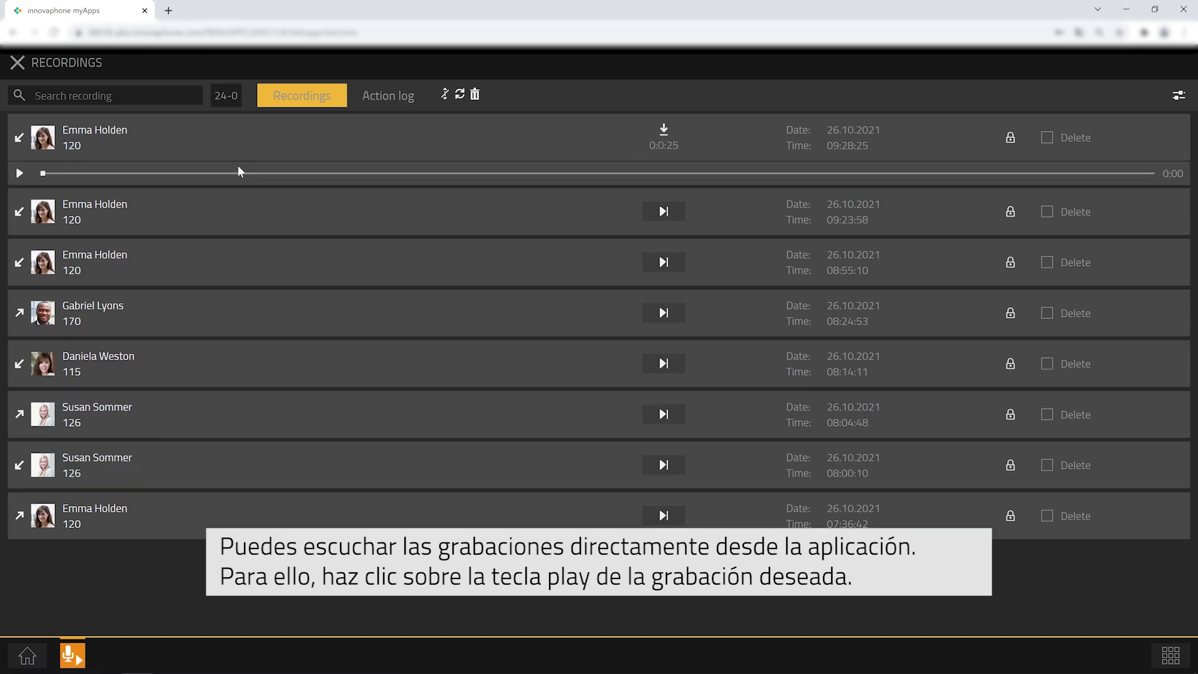
left_click(20, 174)
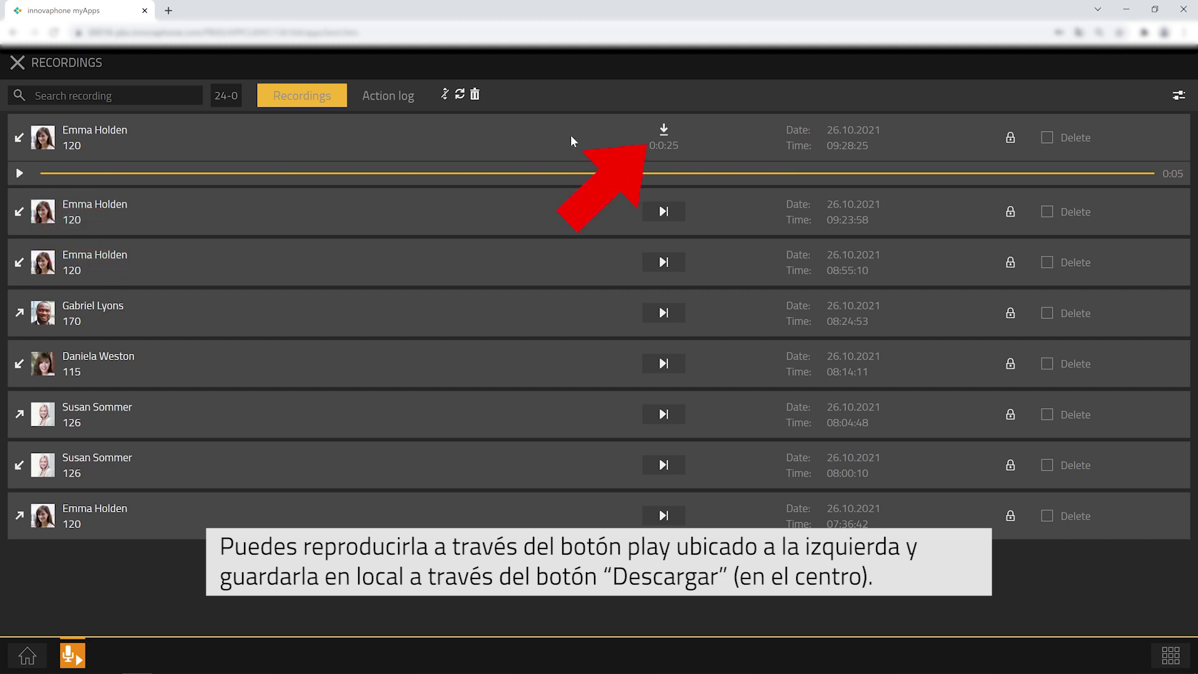
left_click(663, 133)
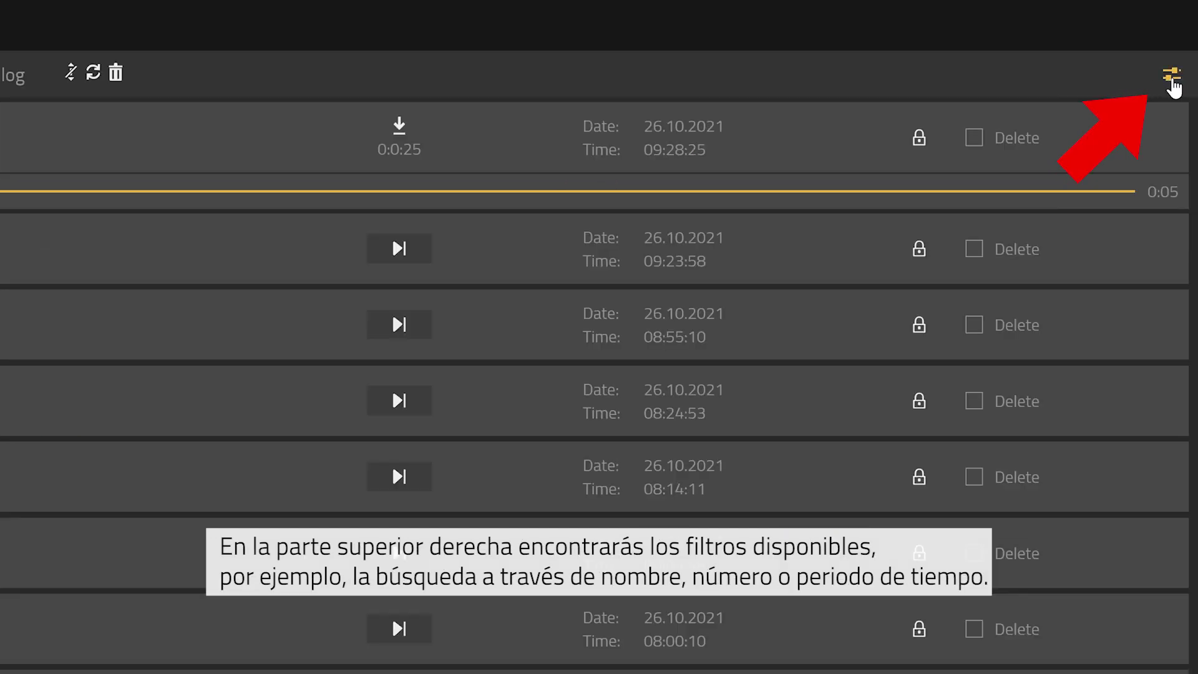
- Show the filter settings of the recordings list, look through the selectable names and close the filter without applying it
left_click(1172, 79)
left_click(956, 187)
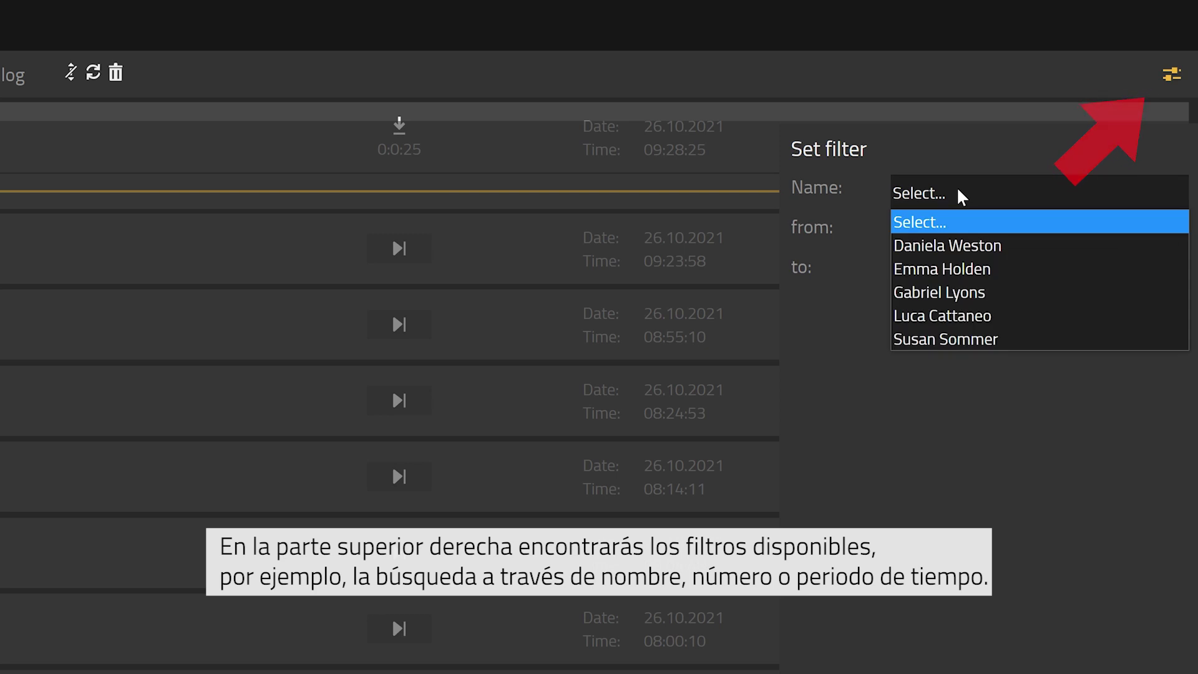
left_click(958, 193)
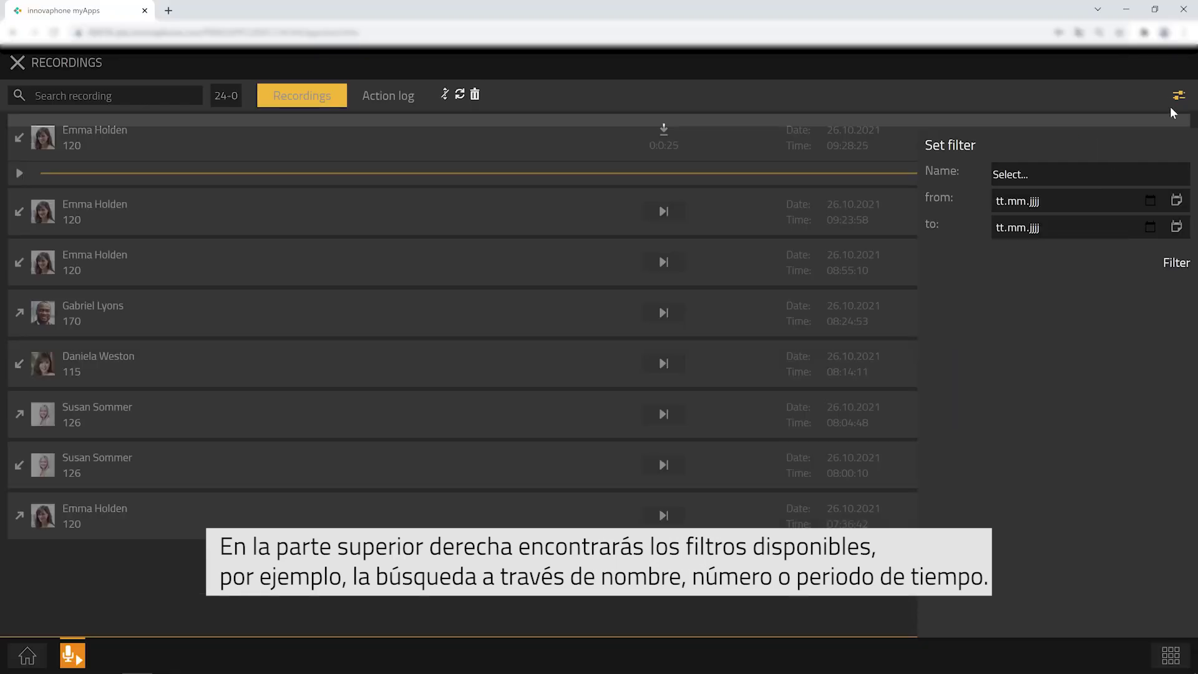
left_click(1172, 73)
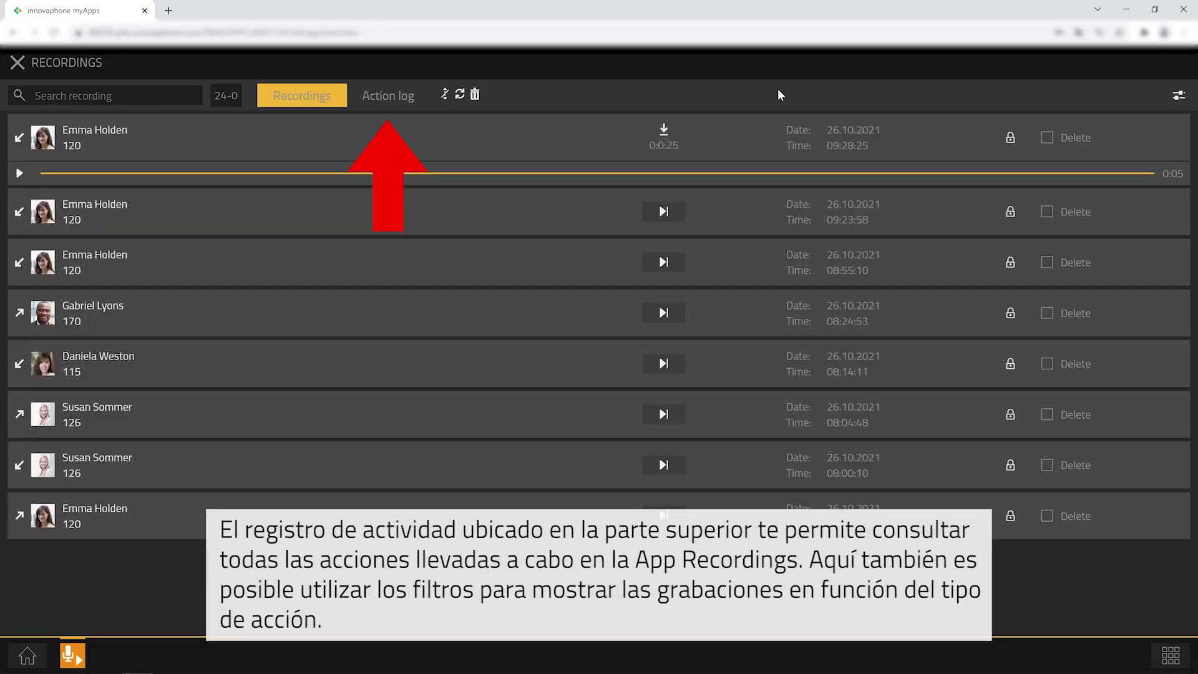
- View the Action log of the Recordings app and check its filter settings
left_click(403, 97)
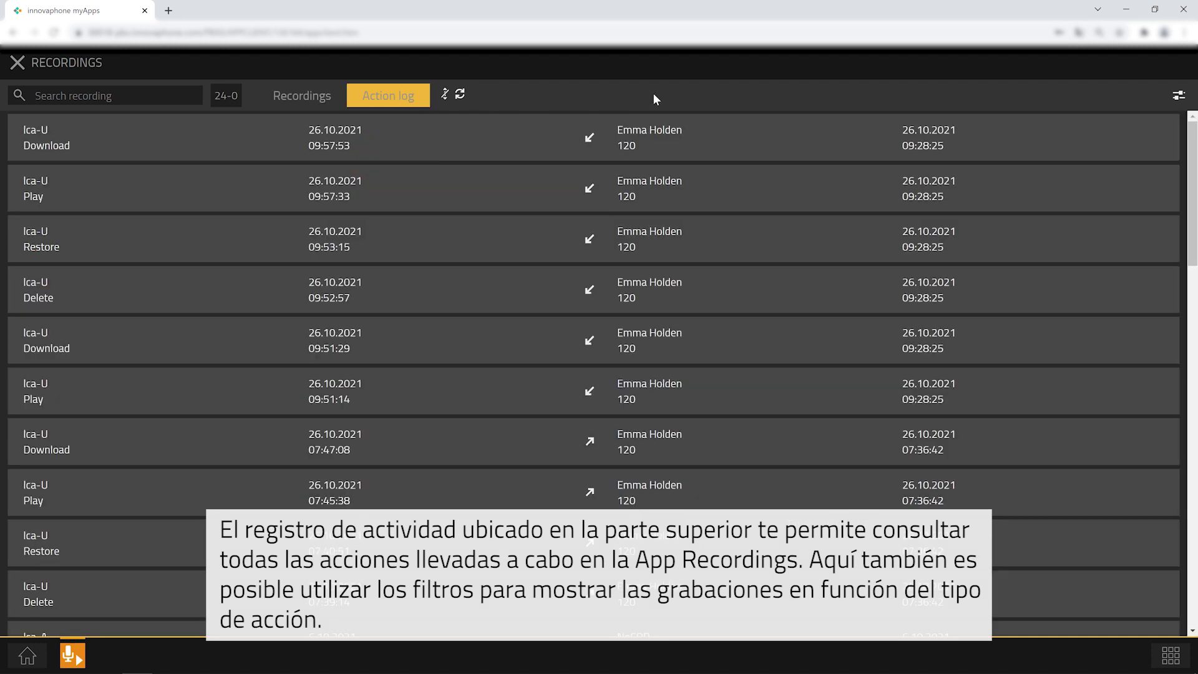
left_click(1177, 98)
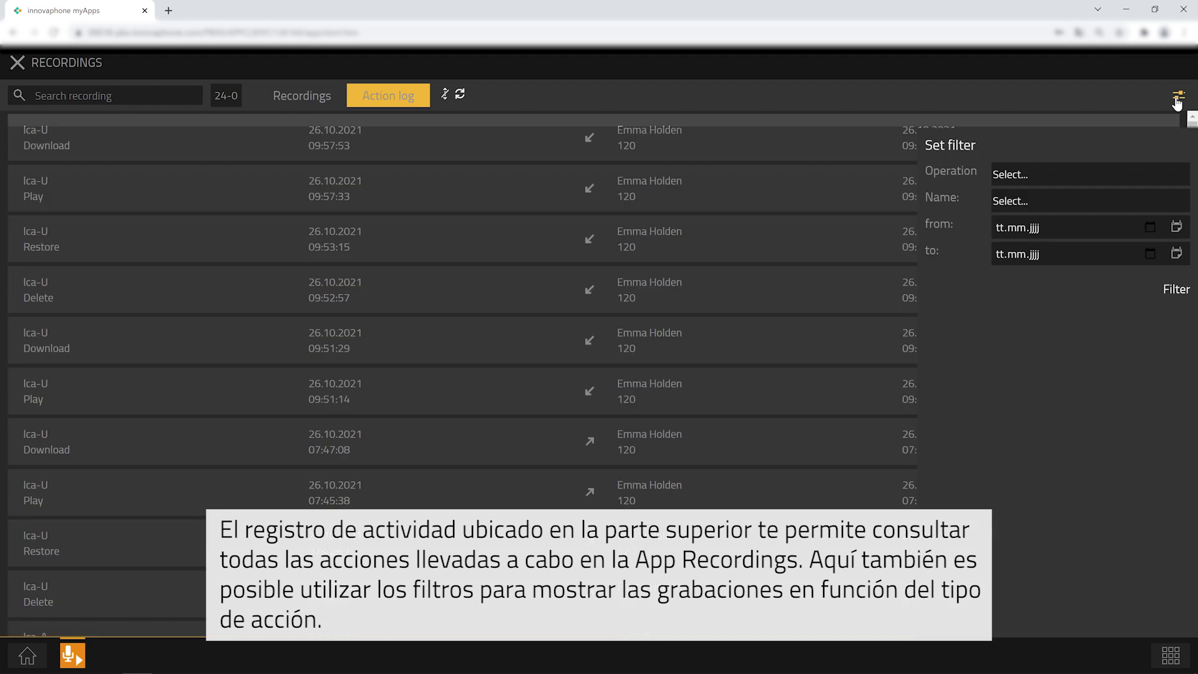
left_click(1177, 99)
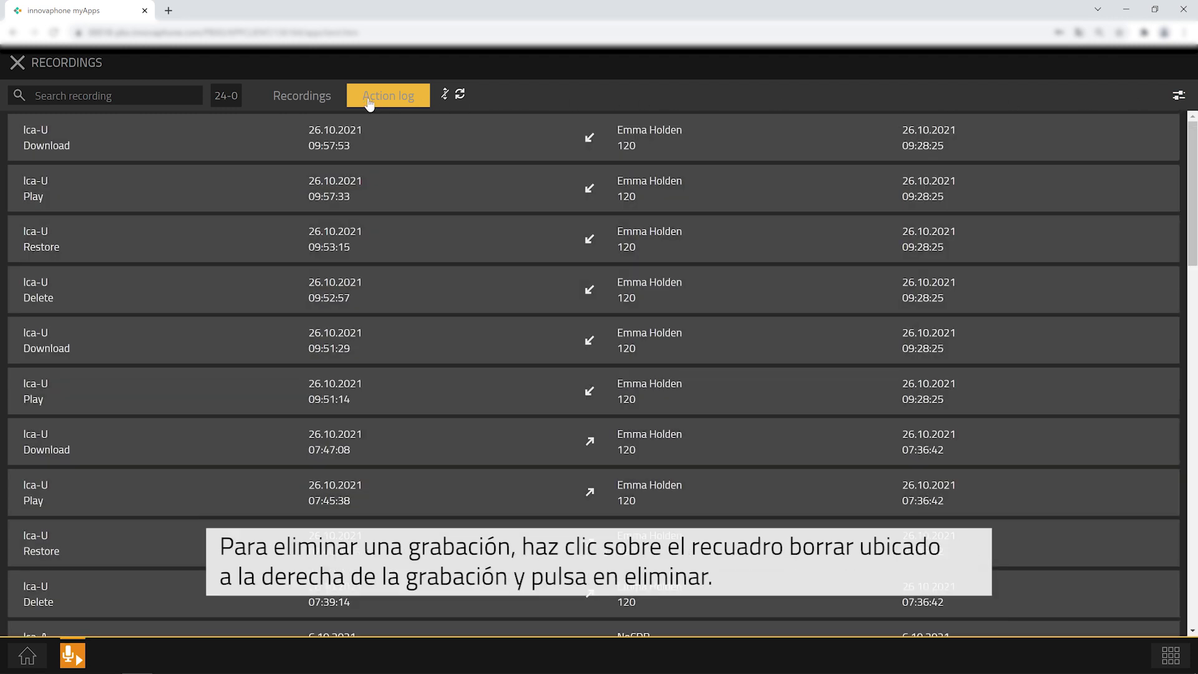
- Return to the recordings list and delete the recording dated 26.10.2021 at 09:28:25
left_click(324, 99)
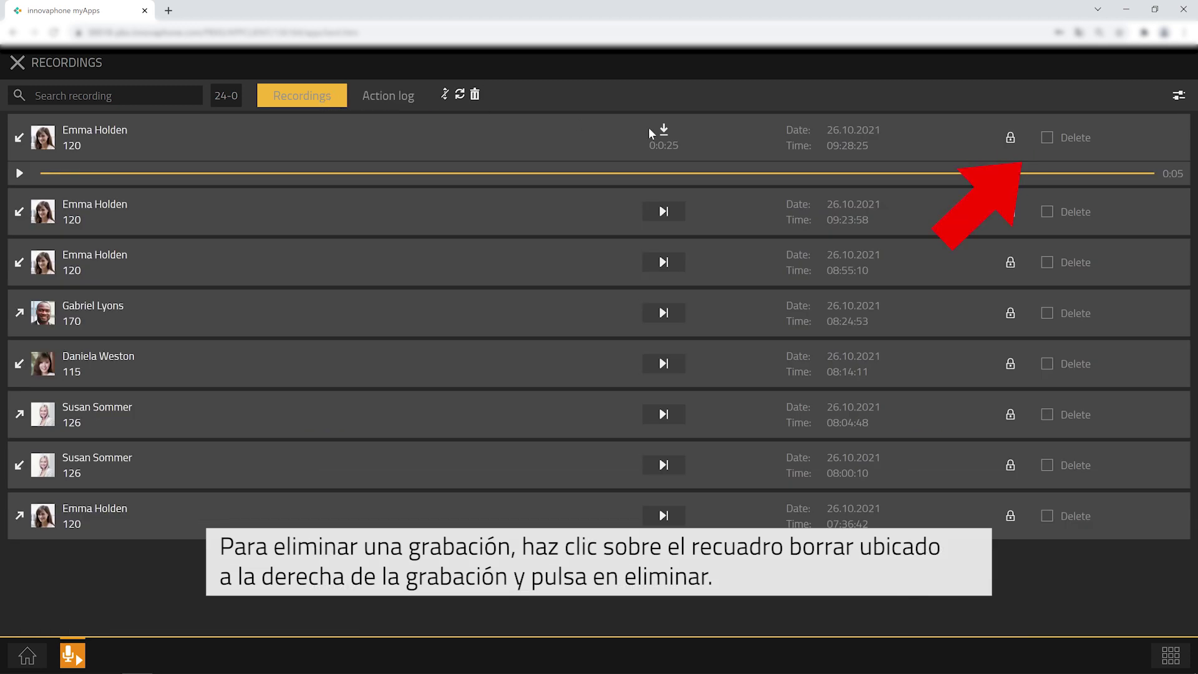
left_click(1046, 138)
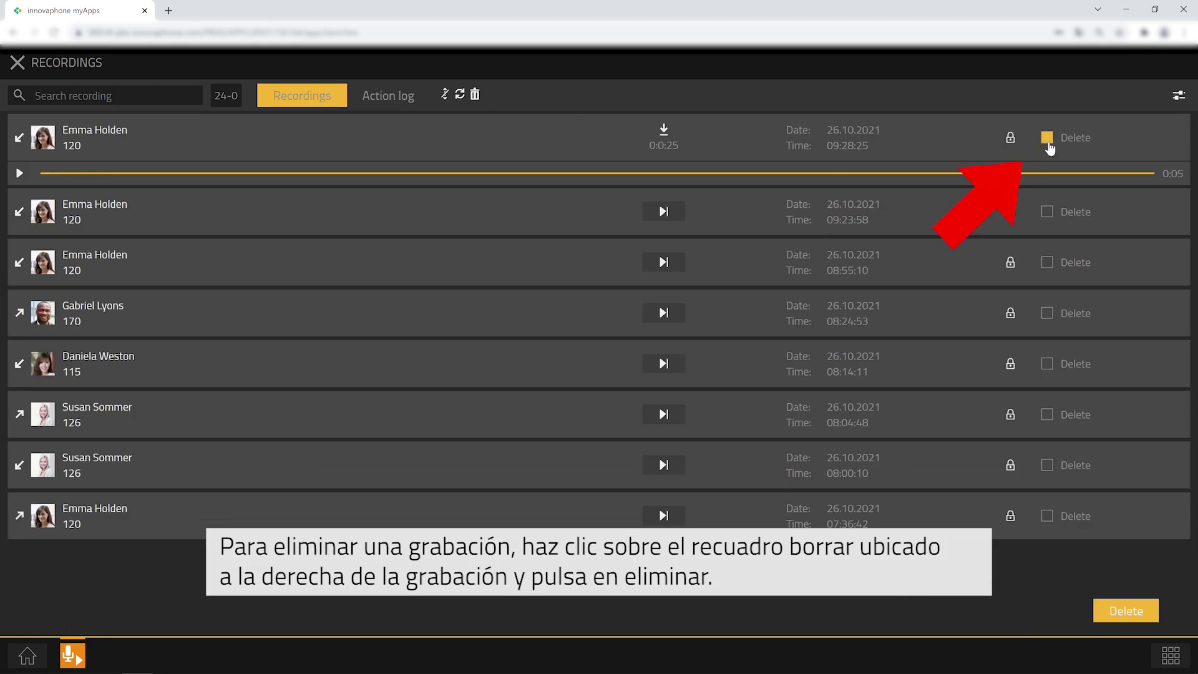
left_click(1129, 612)
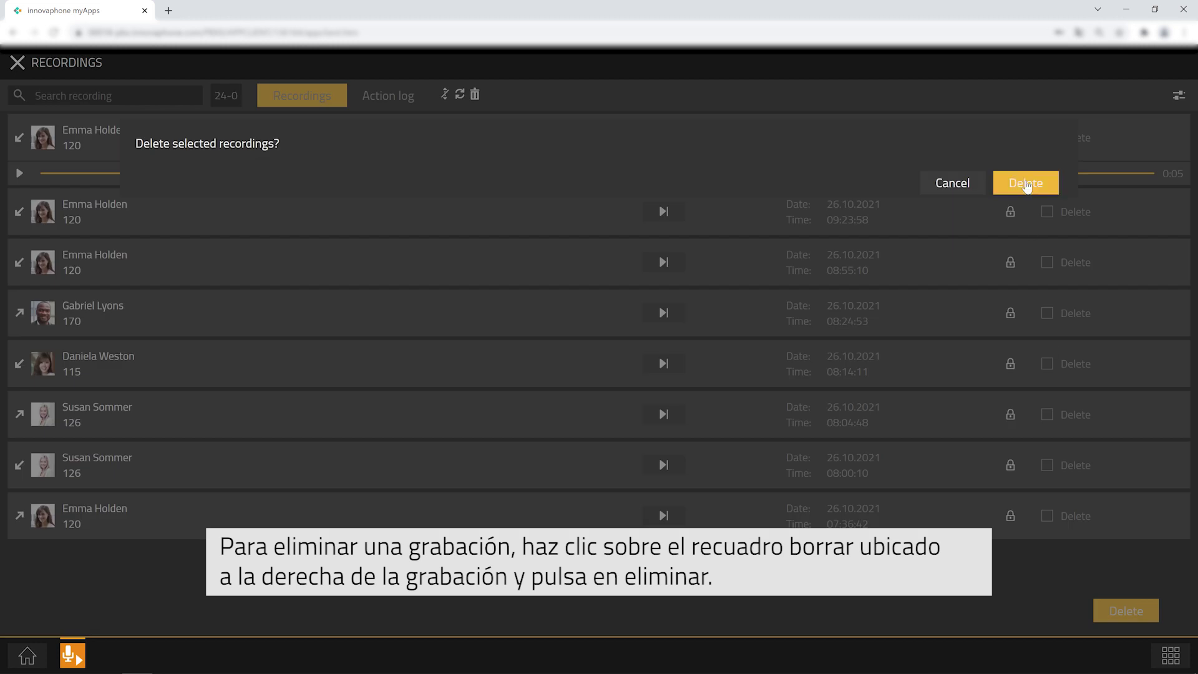
left_click(1026, 184)
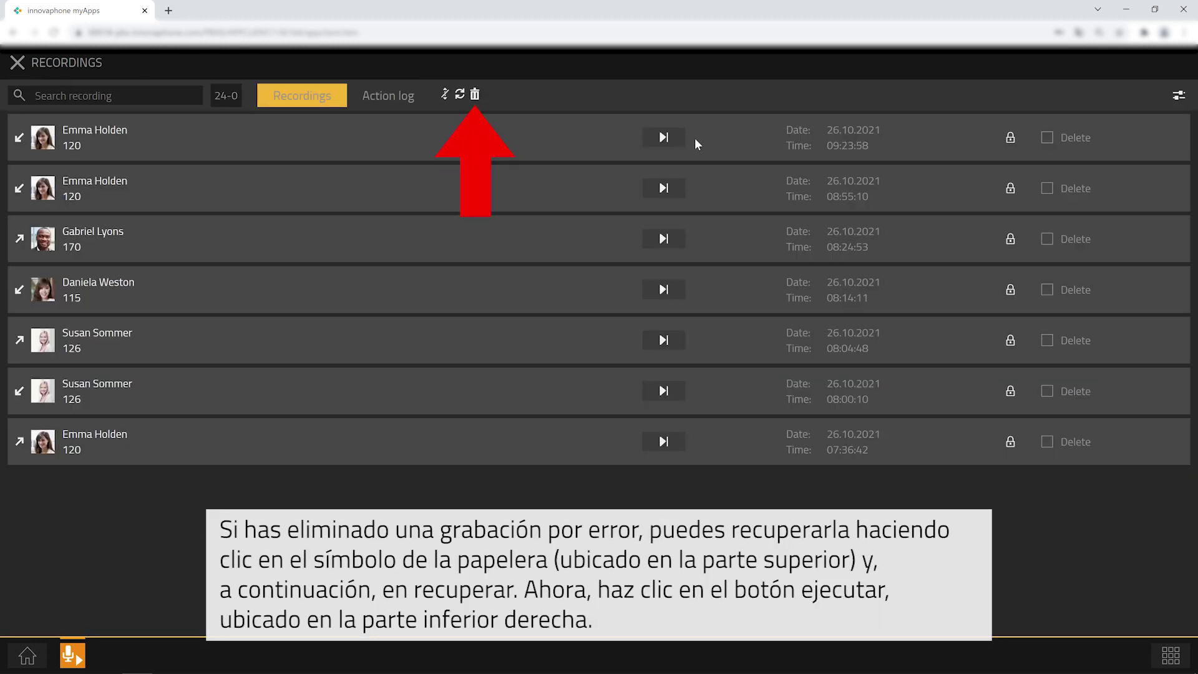
- Restore the deleted recording of 26.10.2021 at 09:28:25 from the trash and return to the recordings list
left_click(475, 94)
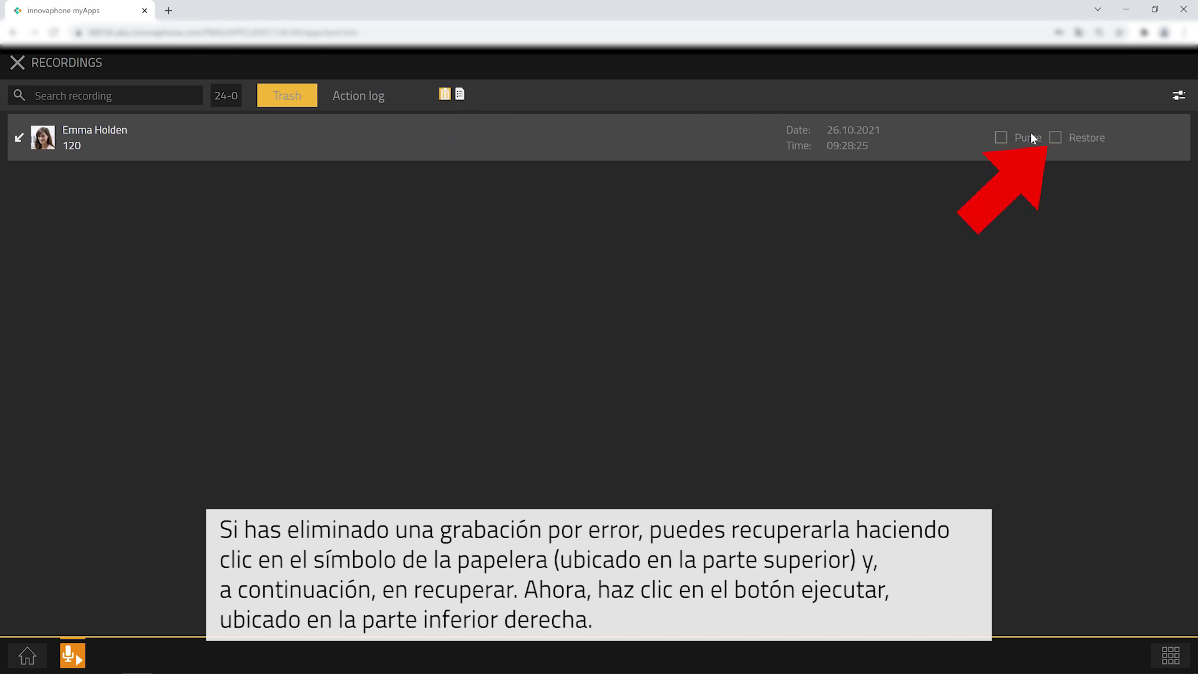
left_click(1055, 139)
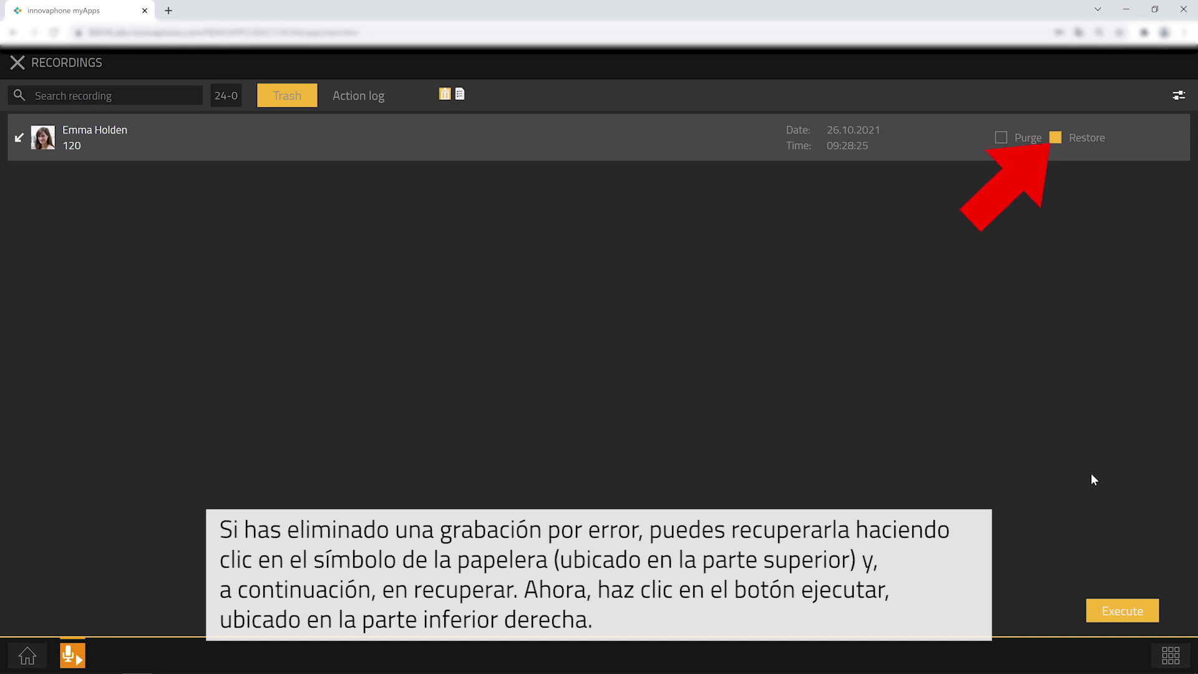
left_click(1099, 616)
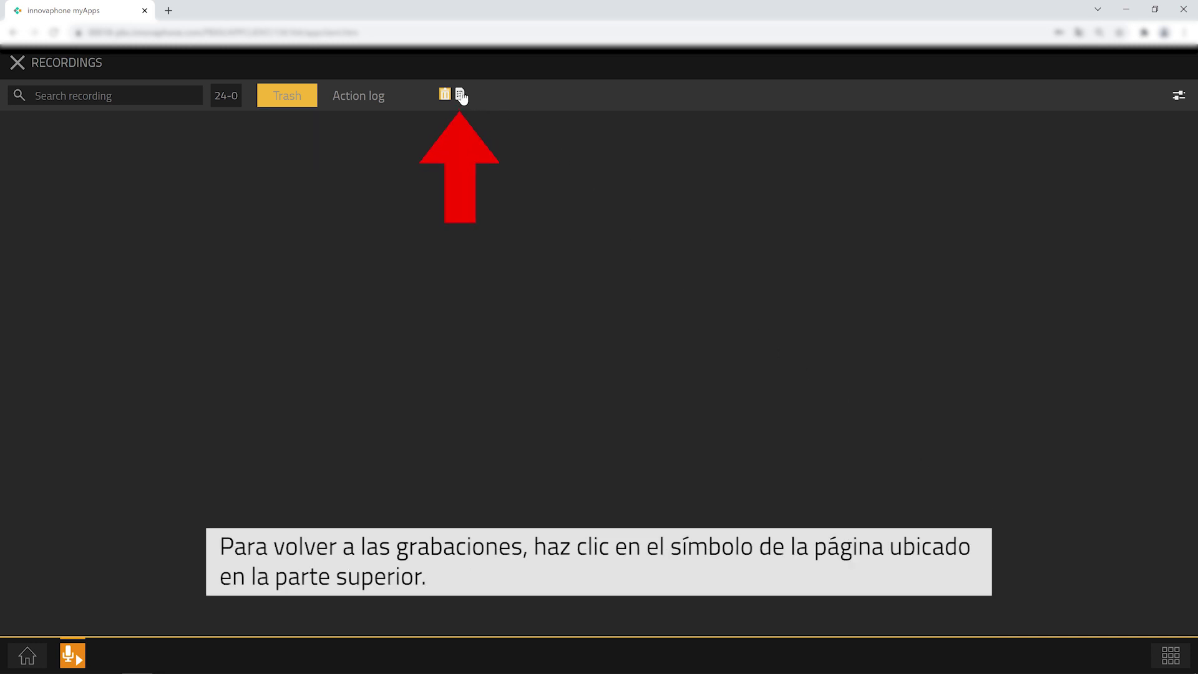
left_click(461, 96)
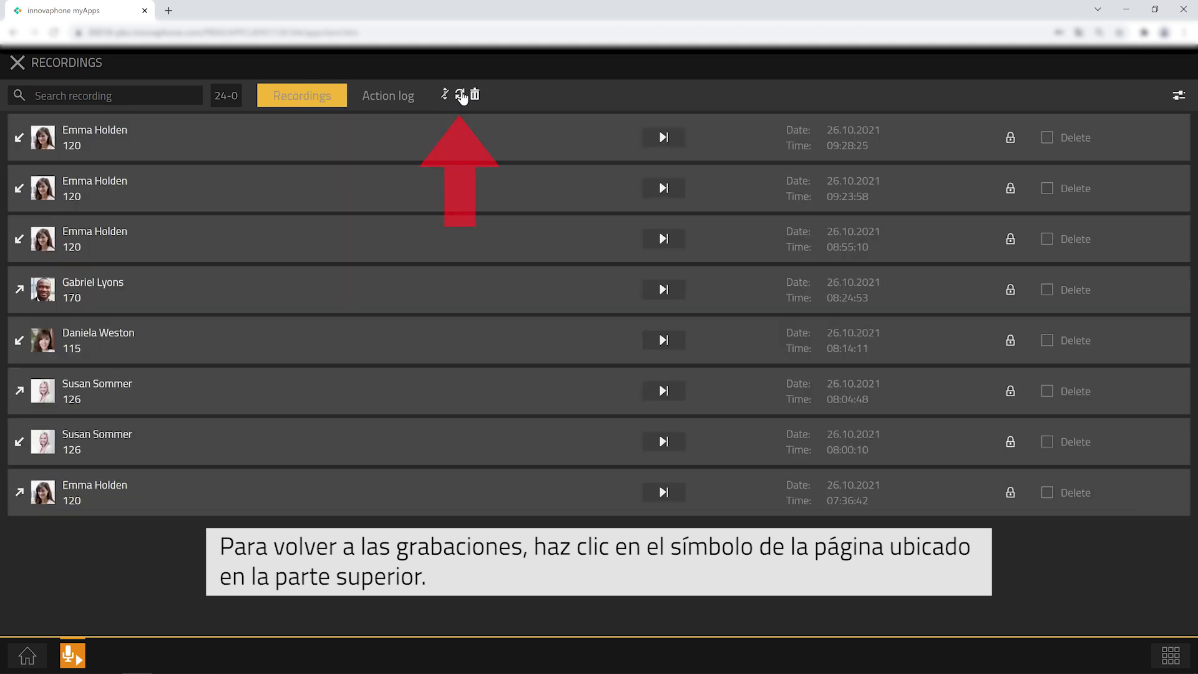